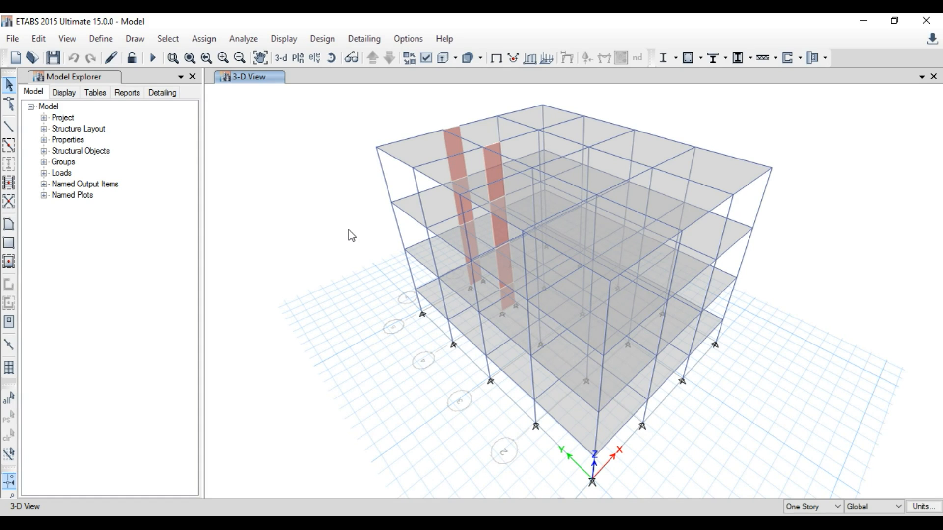
# Step: Open the load pattern definitions and try to add a duplicate Live load pattern
pyautogui.click(109, 41)
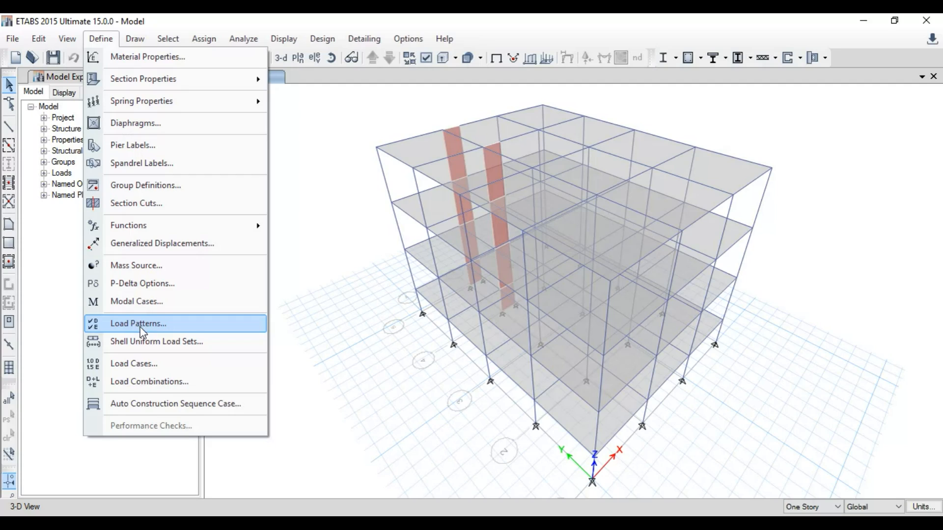
pyautogui.click(180, 324)
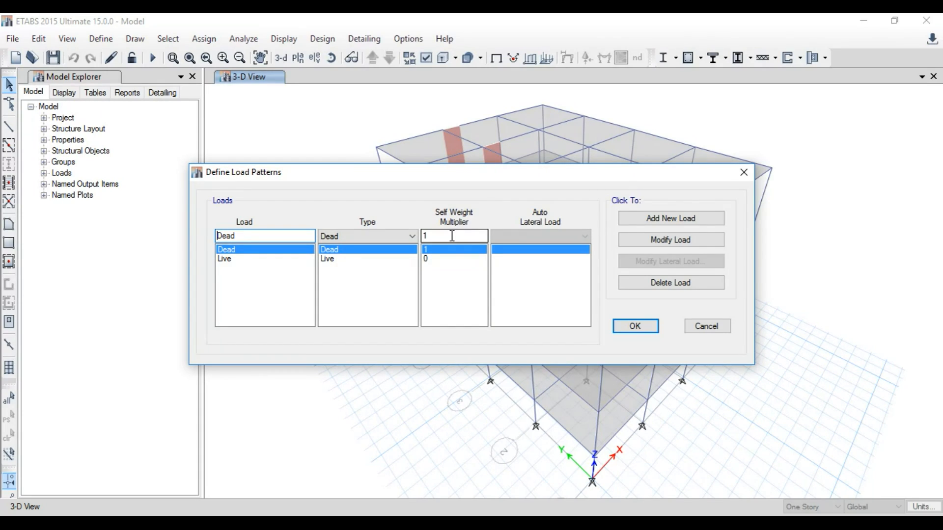
pyautogui.click(249, 260)
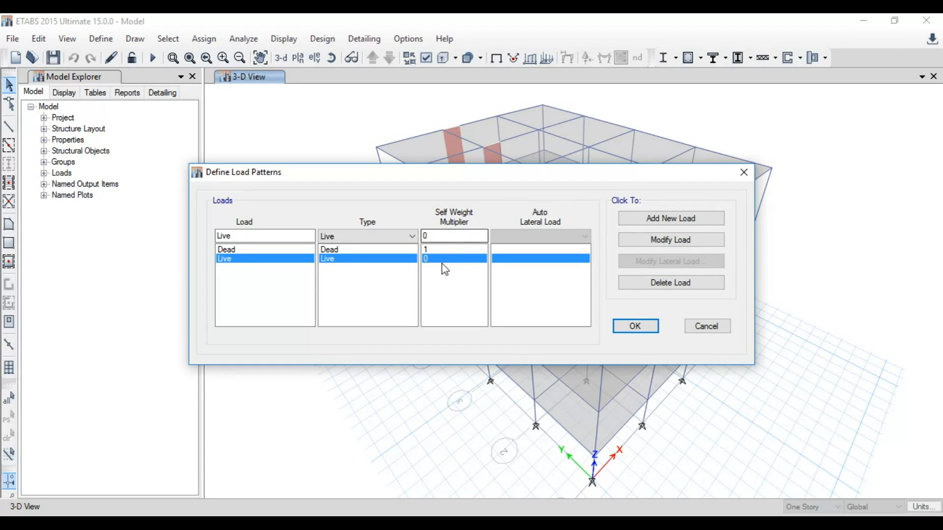
pyautogui.doubleClick(295, 236)
pyautogui.click(671, 219)
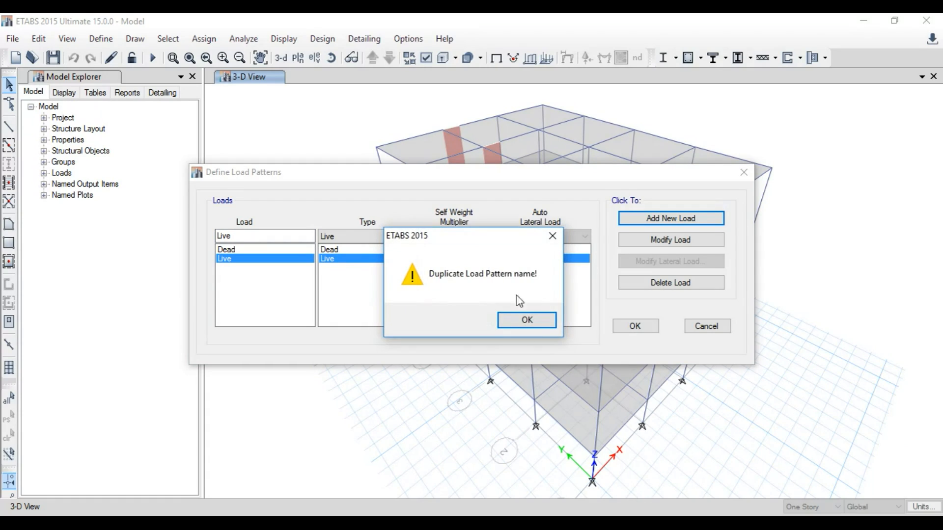
pyautogui.click(537, 320)
# Step: Add a load pattern named SDL of type Super Dead with self-weight multiplier 0
pyautogui.doubleClick(305, 240)
pyautogui.write('sd')
pyautogui.press('BackSpace')
pyautogui.press('BackSpace')
pyautogui.press('BackSpace')
pyautogui.write('SDL')
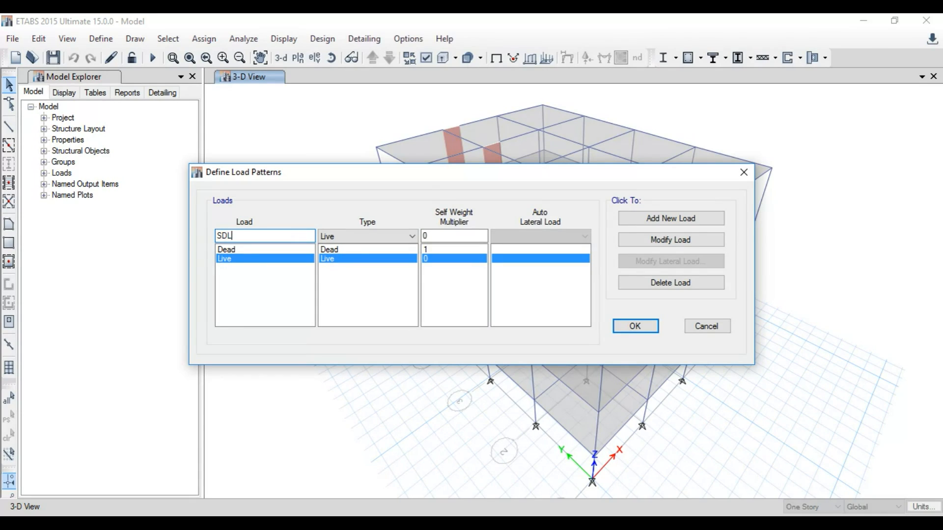
pyautogui.click(362, 238)
pyautogui.click(362, 258)
pyautogui.click(658, 223)
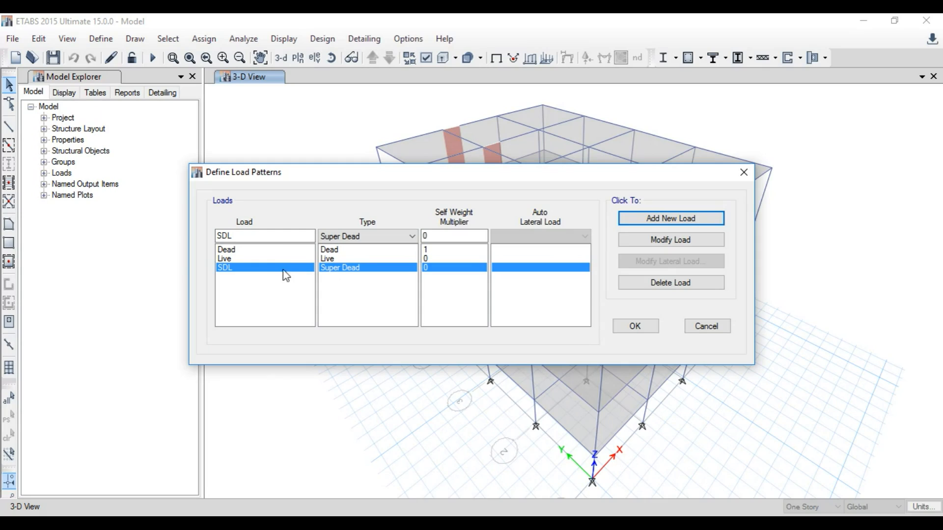
# Step: Add a load pattern named WALL of type Super Dead
pyautogui.doubleClick(273, 237)
pyautogui.write('WALL')
pyautogui.click(353, 238)
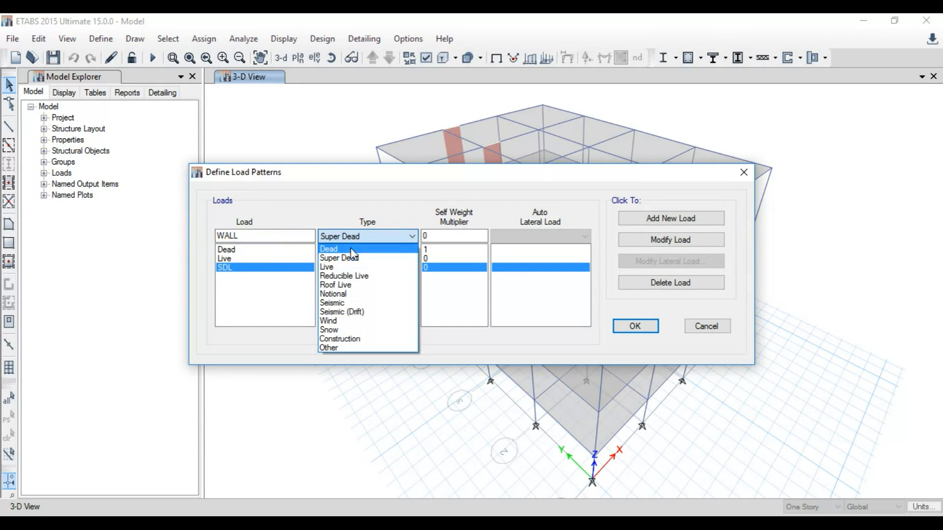
pyautogui.click(353, 258)
pyautogui.click(664, 224)
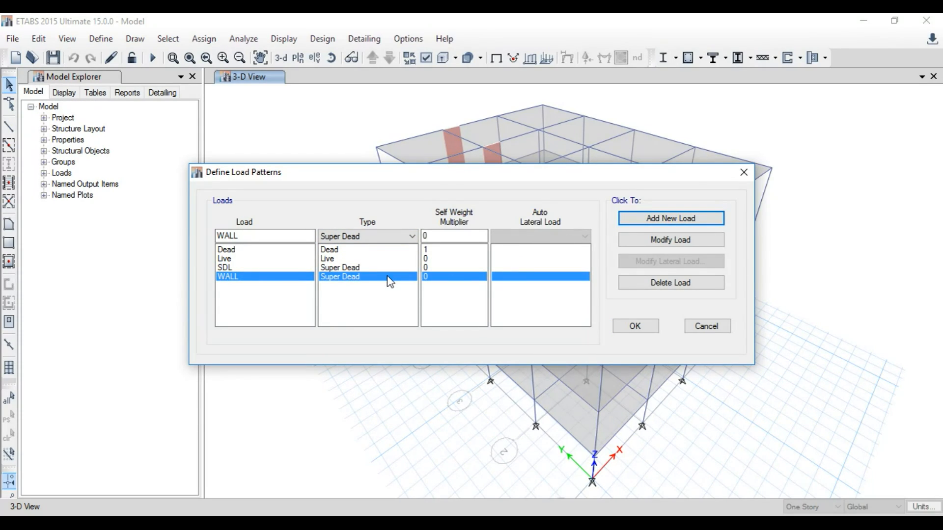
# Step: Add a Seismic load pattern named EQX with IS1893 2002 as its auto lateral load
pyautogui.doubleClick(293, 234)
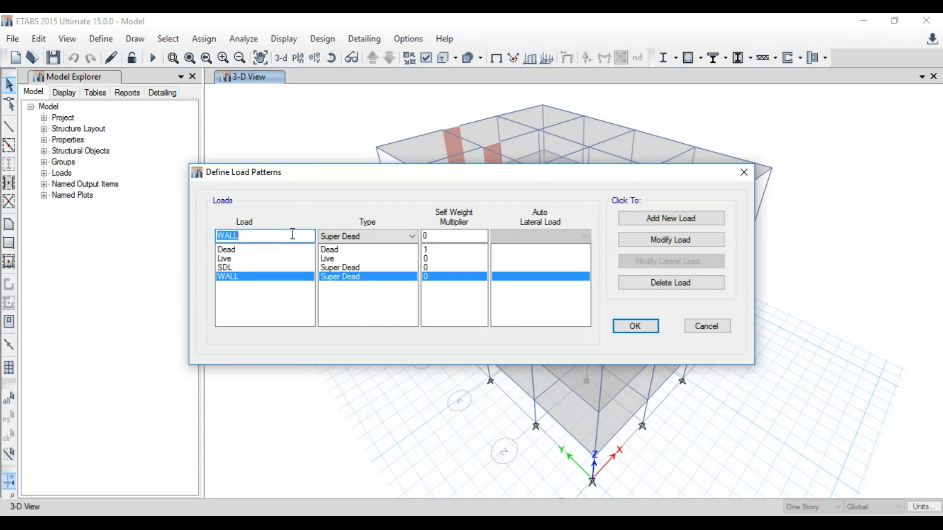
pyautogui.write('EQX')
pyautogui.click(393, 236)
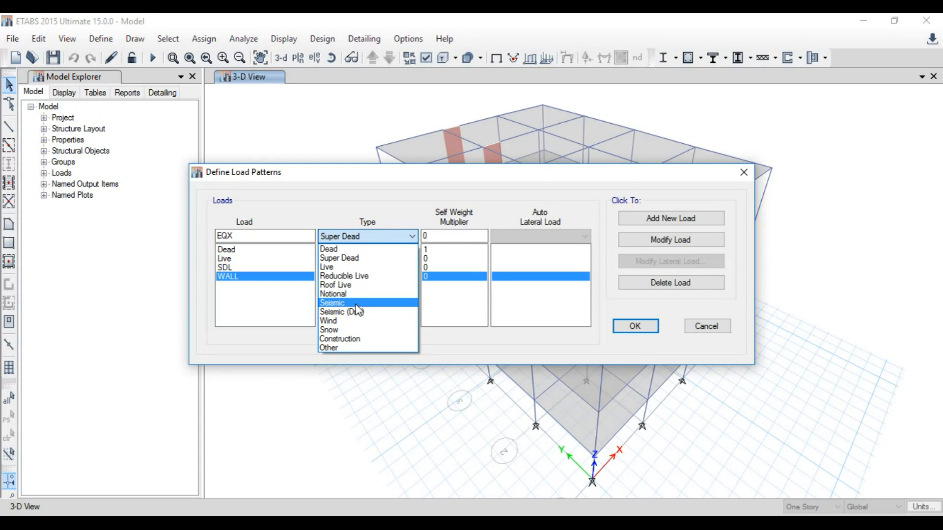
pyautogui.click(346, 303)
pyautogui.click(551, 239)
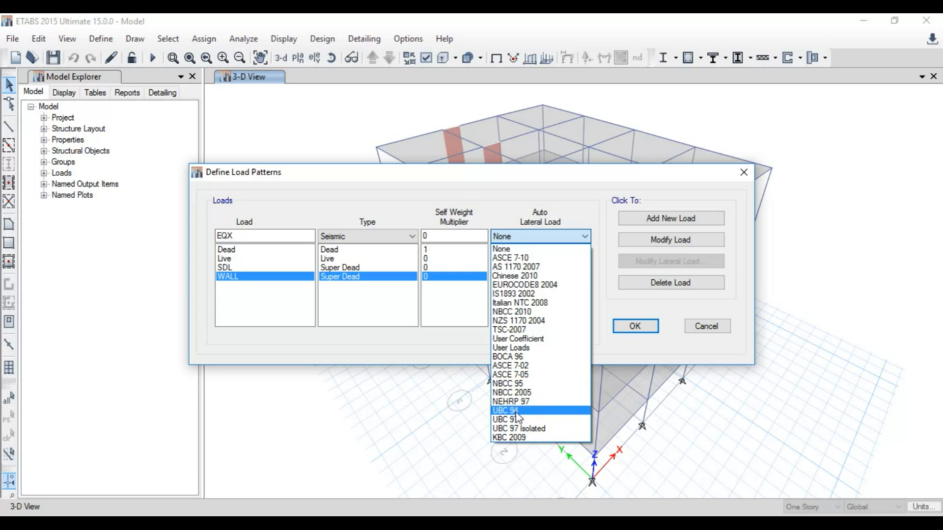
pyautogui.click(521, 293)
pyautogui.click(643, 219)
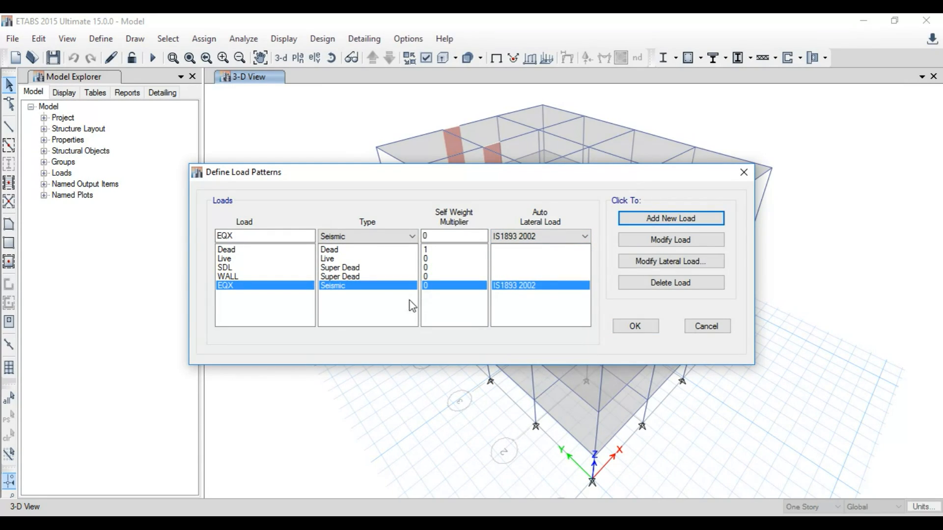
# Step: Modify the EQX lateral load so only X Dir + Eccentricity is checked, keeping the program-calculated time period
pyautogui.click(659, 262)
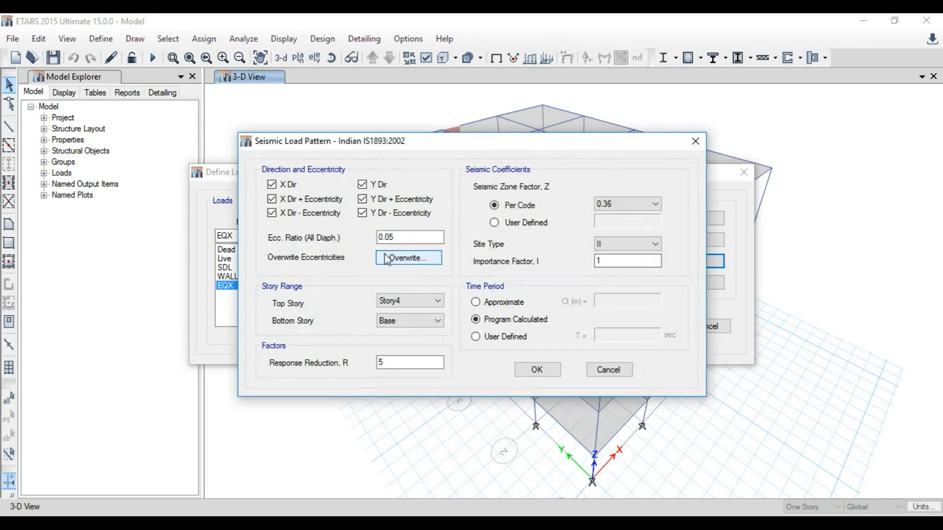
pyautogui.click(296, 186)
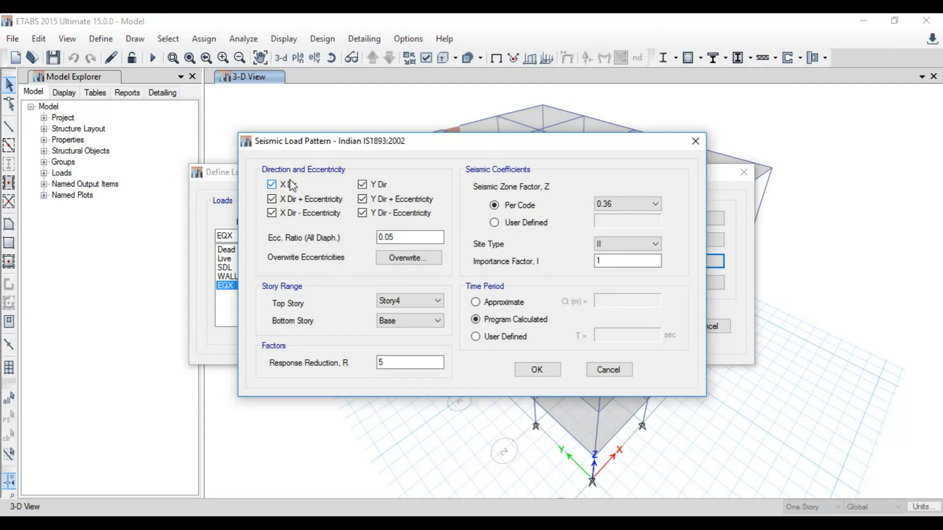
pyautogui.click(297, 214)
pyautogui.click(384, 187)
pyautogui.click(386, 199)
pyautogui.click(422, 302)
pyautogui.click(421, 303)
pyautogui.click(493, 337)
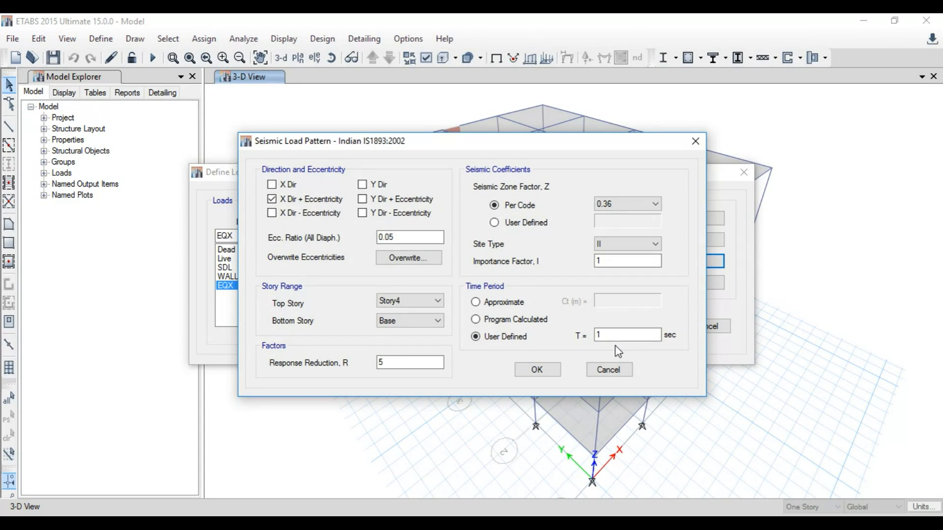
pyautogui.click(509, 320)
pyautogui.click(537, 369)
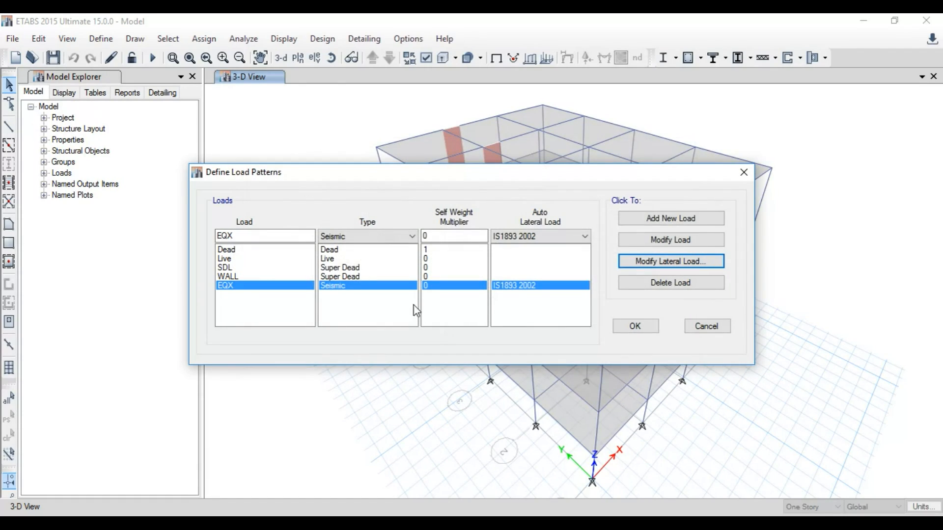
# Step: Add a seismic load pattern named EQY with the IS1893 2002 auto lateral load
pyautogui.click(285, 235)
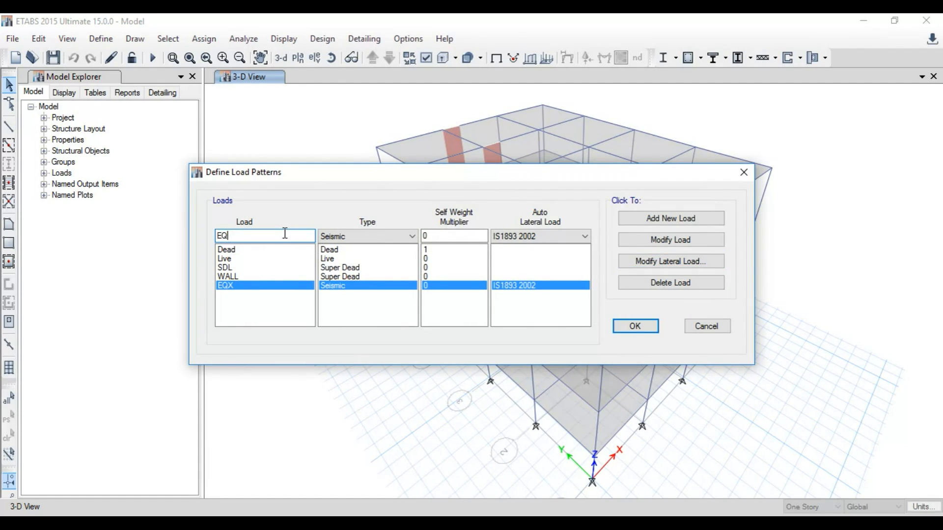
pyautogui.click(670, 218)
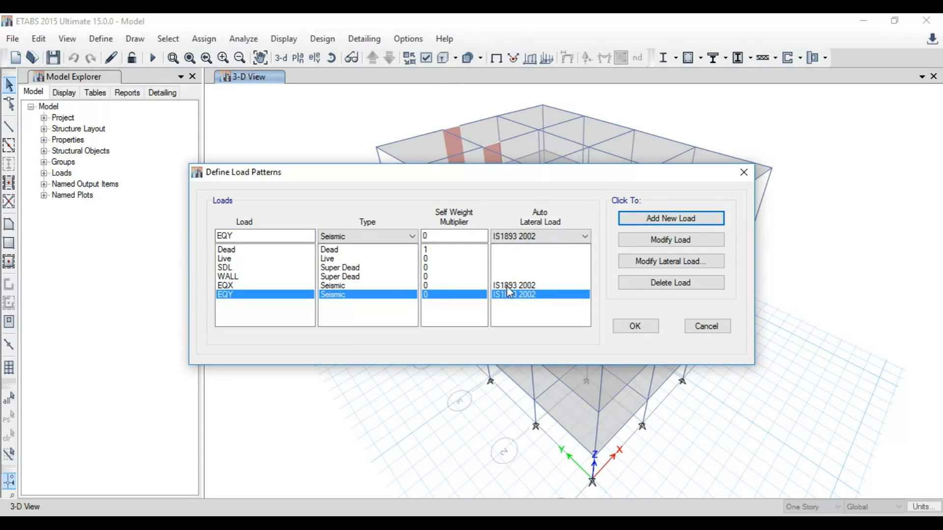
# Step: Modify the EQY lateral load so only Y Dir + Eccentricity is checked
pyautogui.click(667, 264)
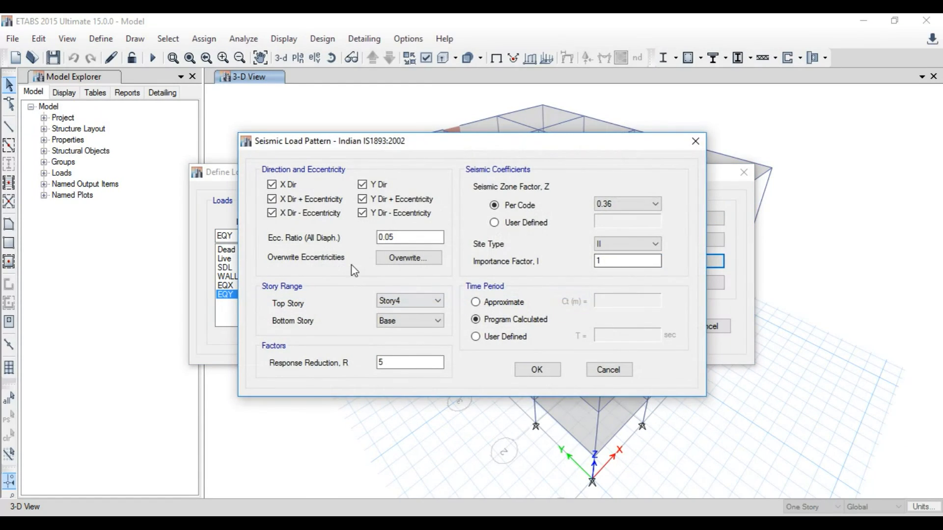
pyautogui.click(312, 218)
pyautogui.click(311, 200)
pyautogui.click(297, 187)
pyautogui.click(383, 202)
pyautogui.click(383, 187)
pyautogui.click(386, 213)
pyautogui.click(386, 199)
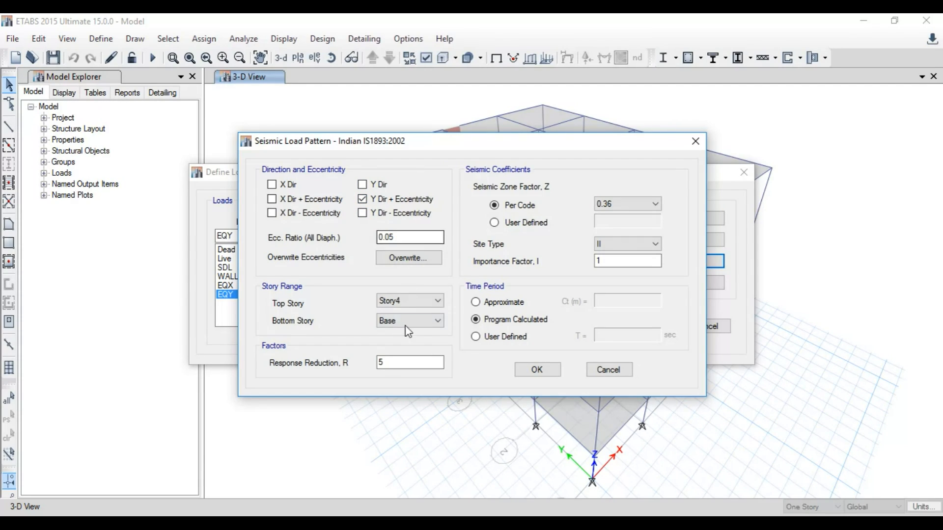
pyautogui.click(538, 370)
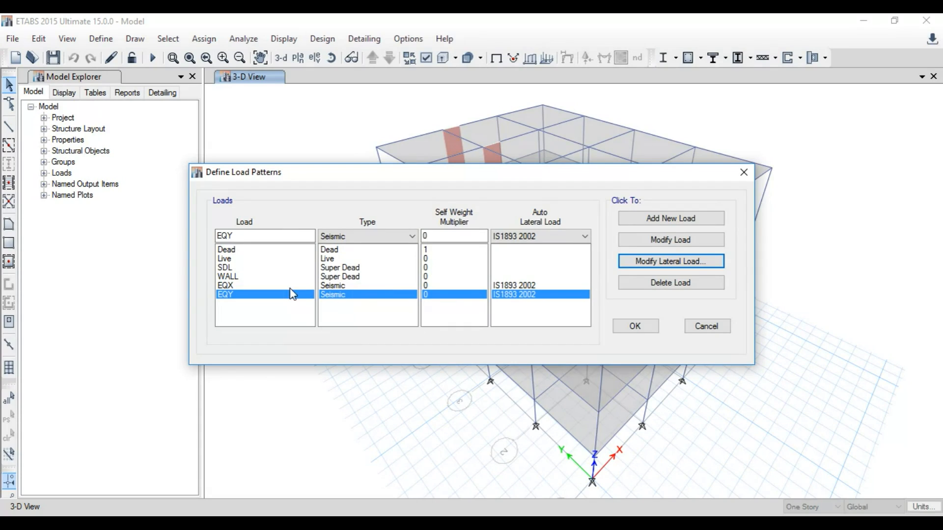
# Step: Add a load pattern named WIND of type Wind with Indian IS875:1987 as its auto lateral load
pyautogui.doubleClick(291, 238)
pyautogui.write('WIN')
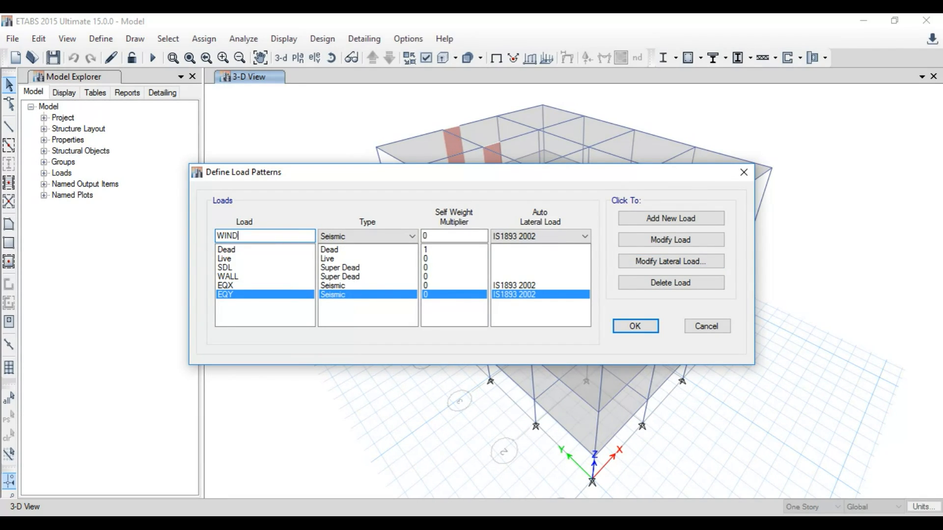
pyautogui.write('D')
pyautogui.click(324, 237)
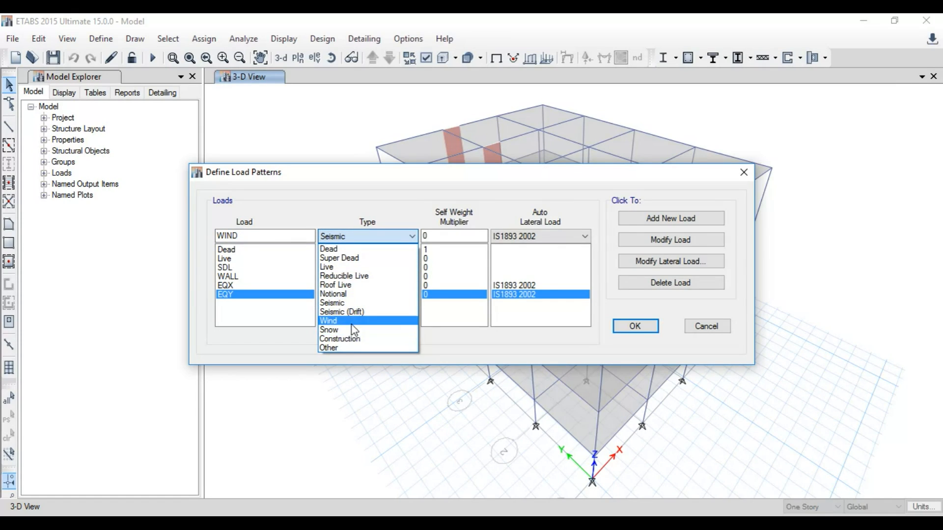
pyautogui.click(357, 321)
pyautogui.click(545, 236)
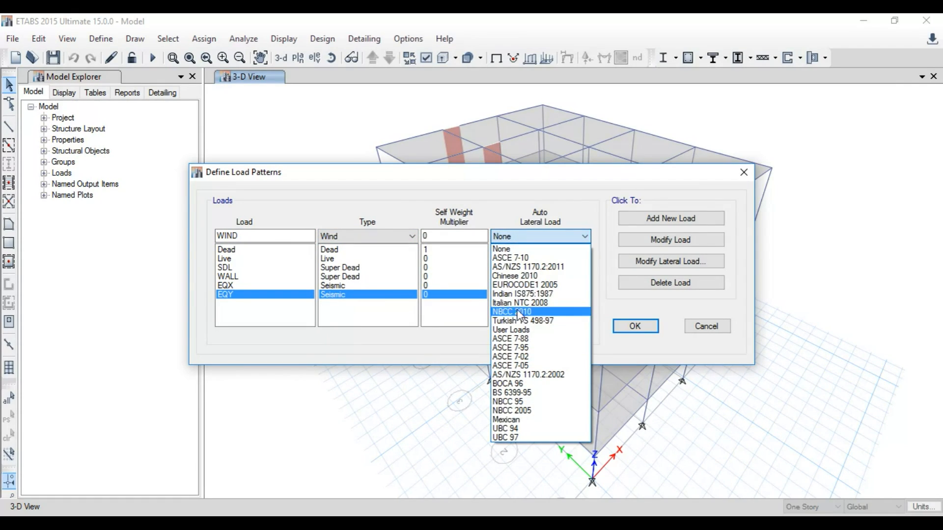
pyautogui.click(522, 294)
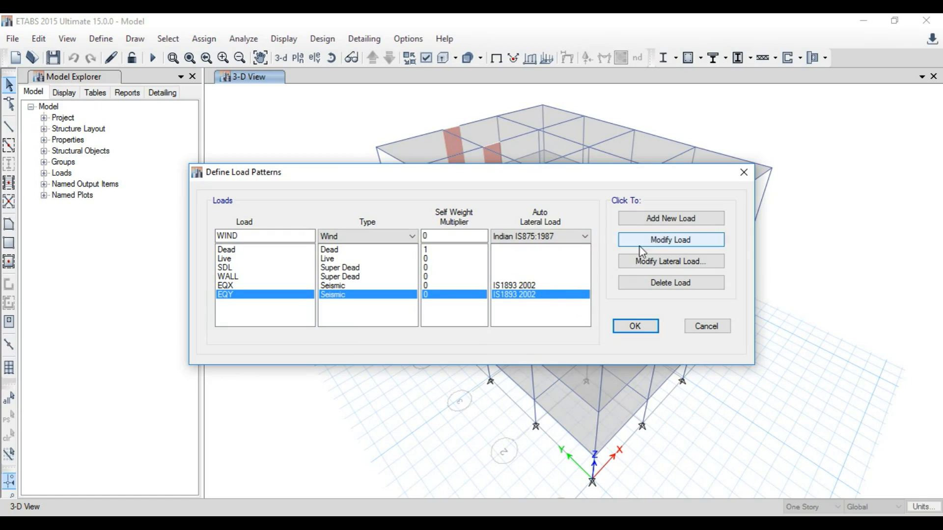
pyautogui.click(670, 219)
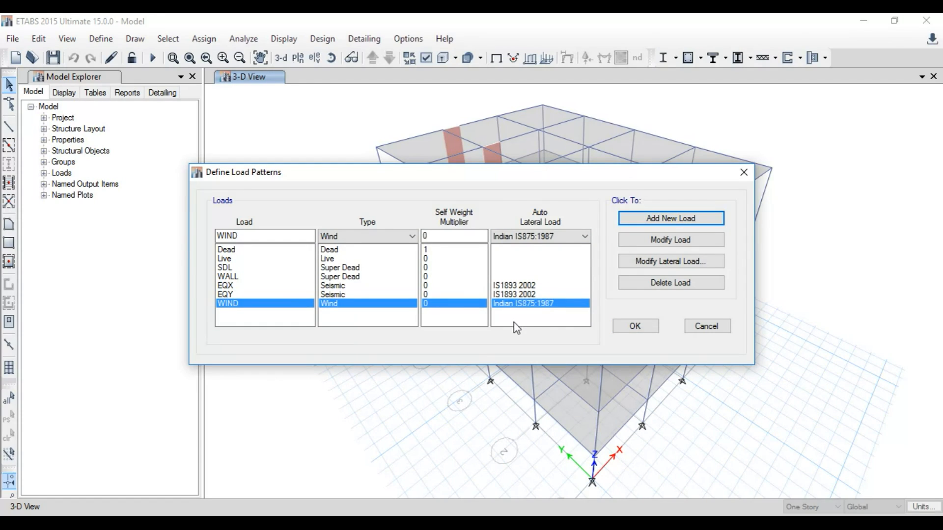
# Step: Modify the WIND lateral load: set exposure direction angles to 0 deg and the bottom story to Story1
pyautogui.click(639, 268)
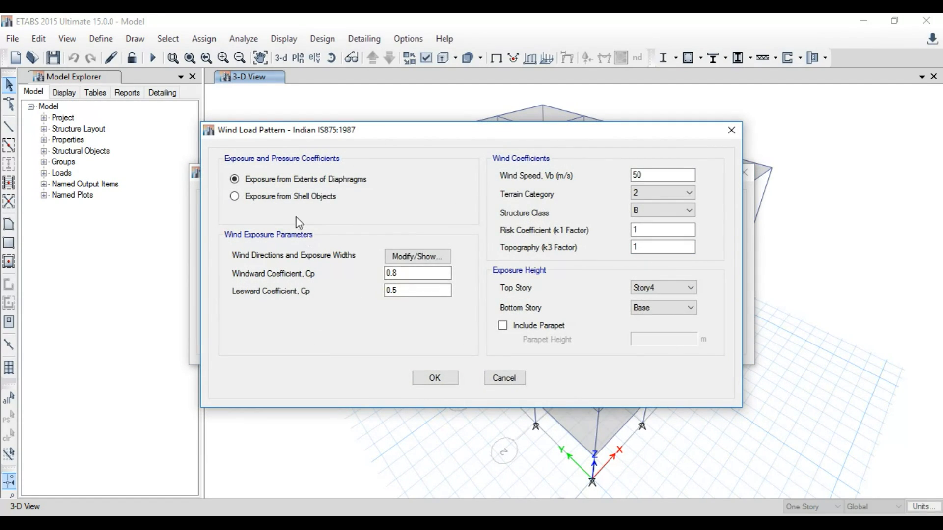
pyautogui.click(418, 257)
pyautogui.doubleClick(447, 91)
pyautogui.press('BackSpace')
pyautogui.press('BackSpace')
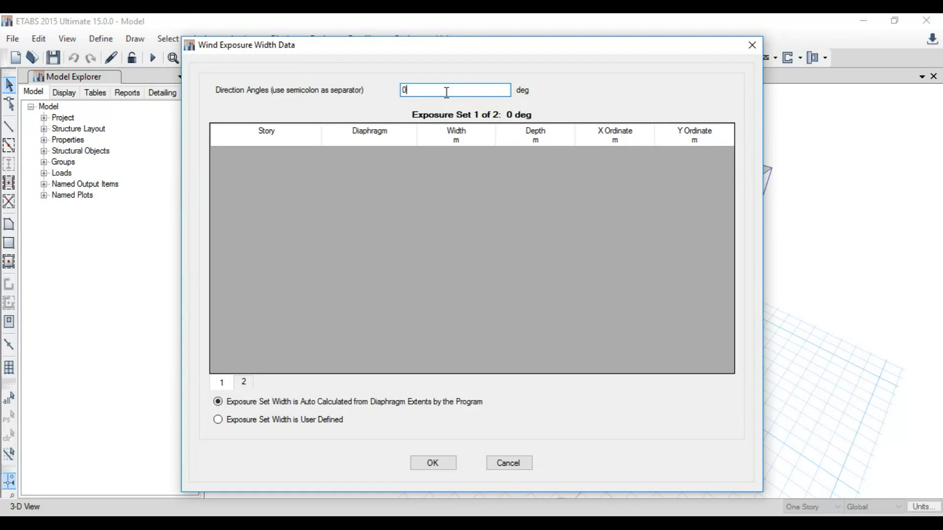
pyautogui.click(432, 463)
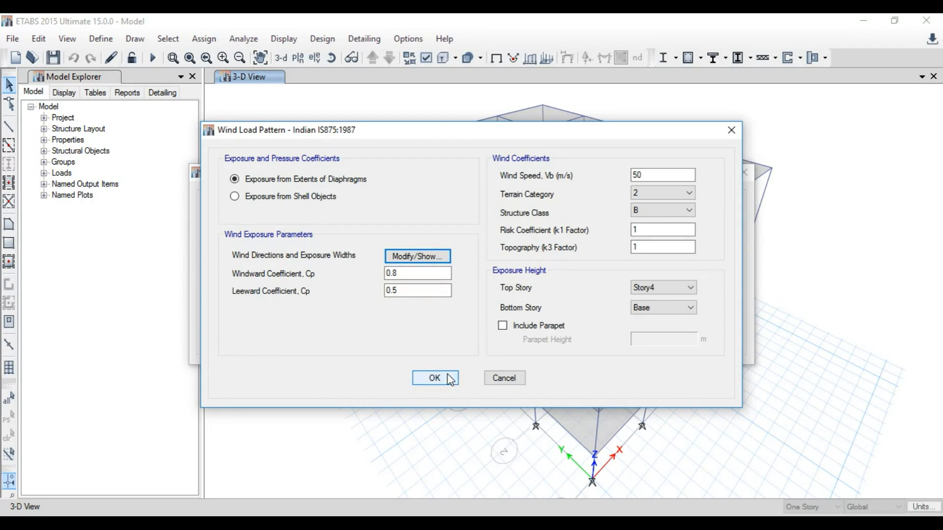
pyautogui.click(663, 308)
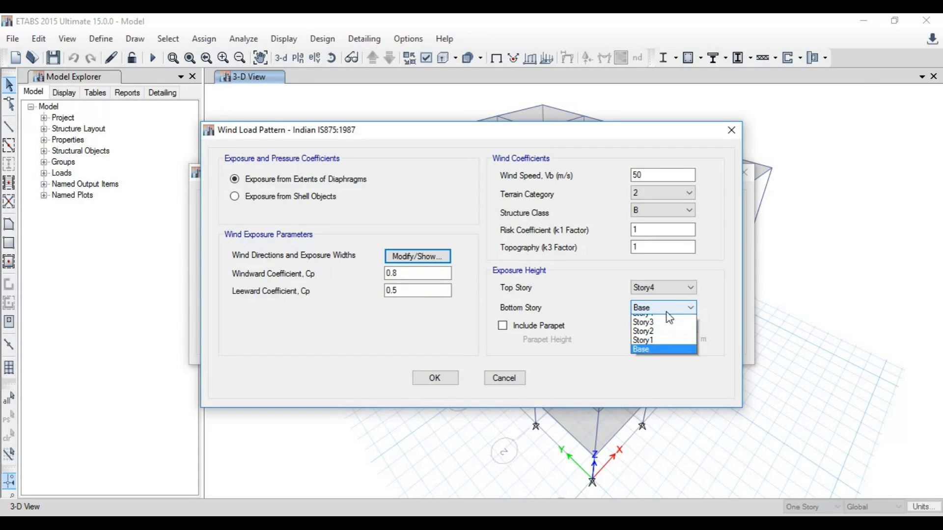
pyautogui.click(667, 347)
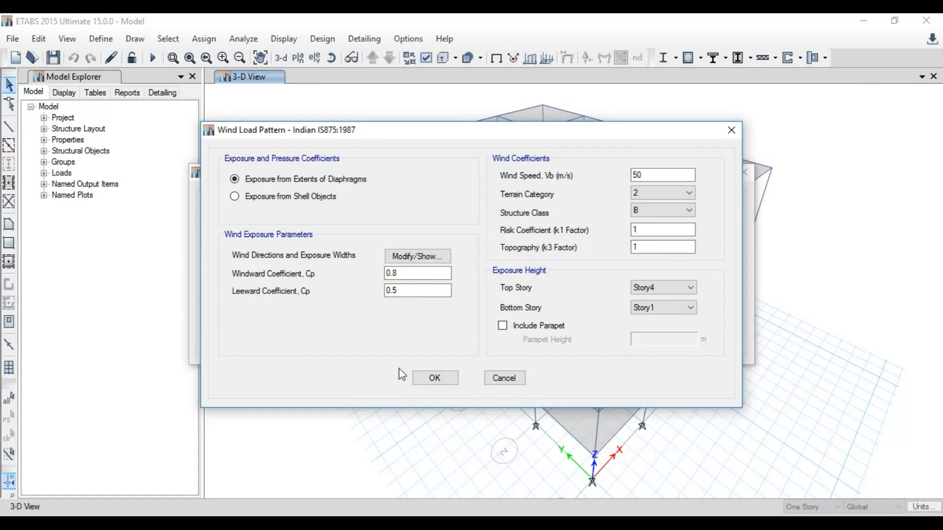
pyautogui.click(434, 378)
# Step: Add another wind load pattern named WIND Y
pyautogui.click(293, 236)
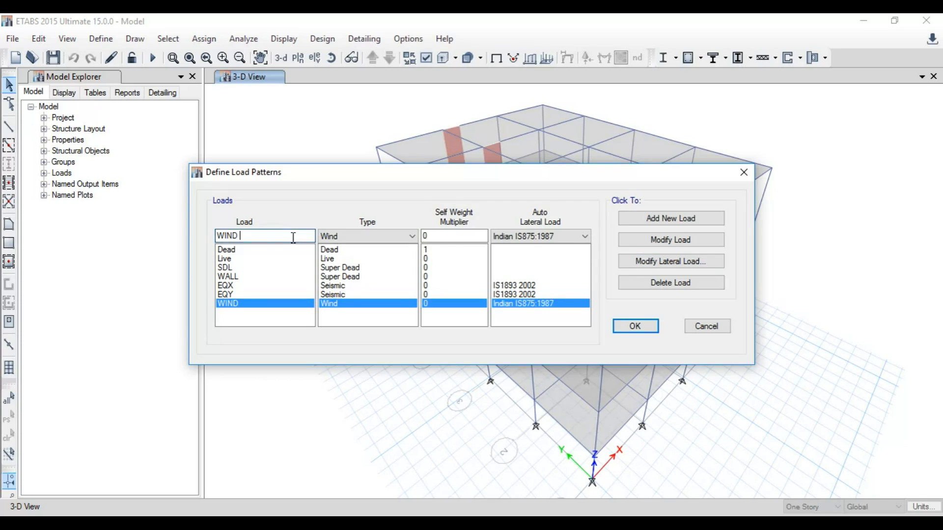
pyautogui.write('Y')
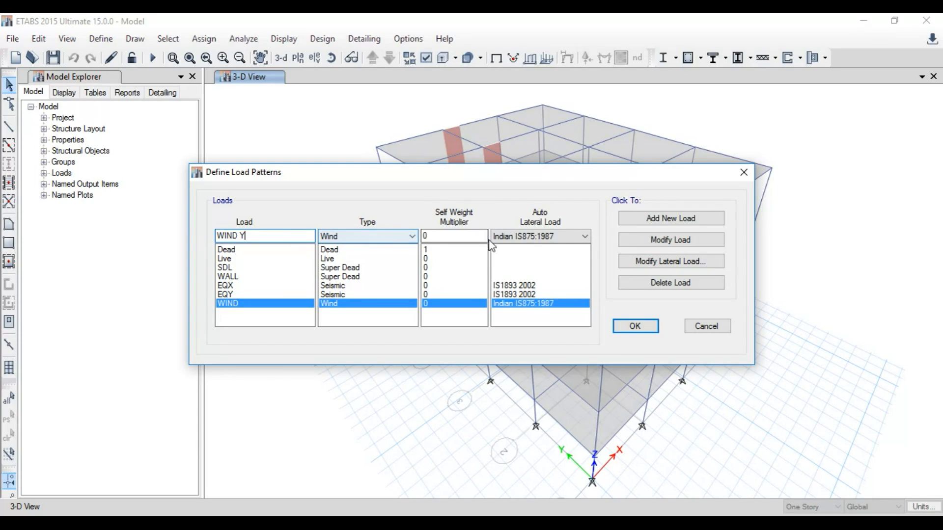
pyautogui.click(634, 219)
# Step: Modify the WIND Y lateral load so its wind exposure direction angle is 90 deg
pyautogui.click(666, 261)
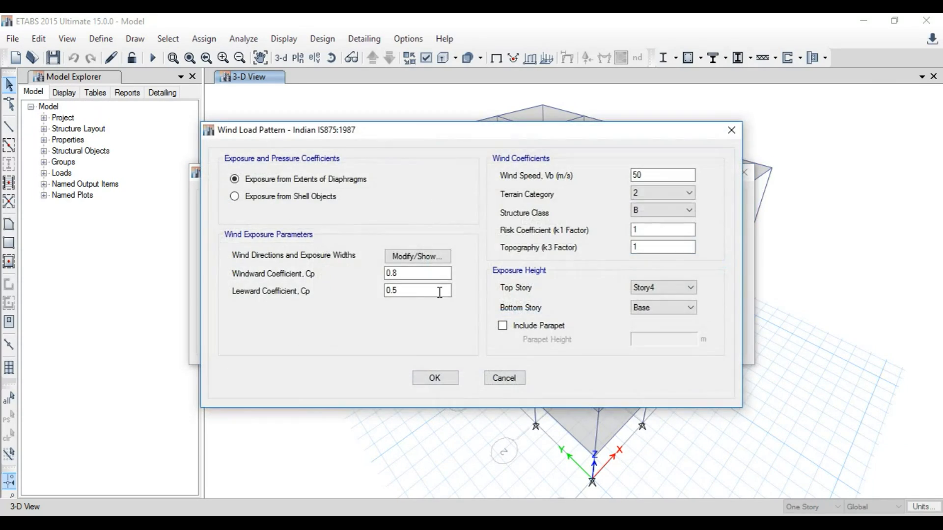
pyautogui.click(417, 256)
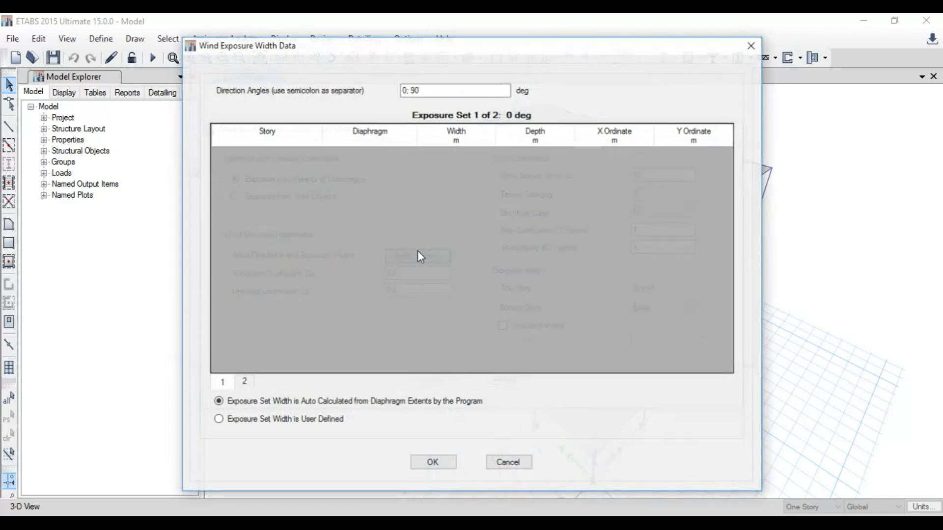
pyautogui.doubleClick(431, 88)
pyautogui.press('BackSpace')
pyautogui.press('BackSpace')
pyautogui.press('BackSpace')
pyautogui.write('9')
pyautogui.click(432, 463)
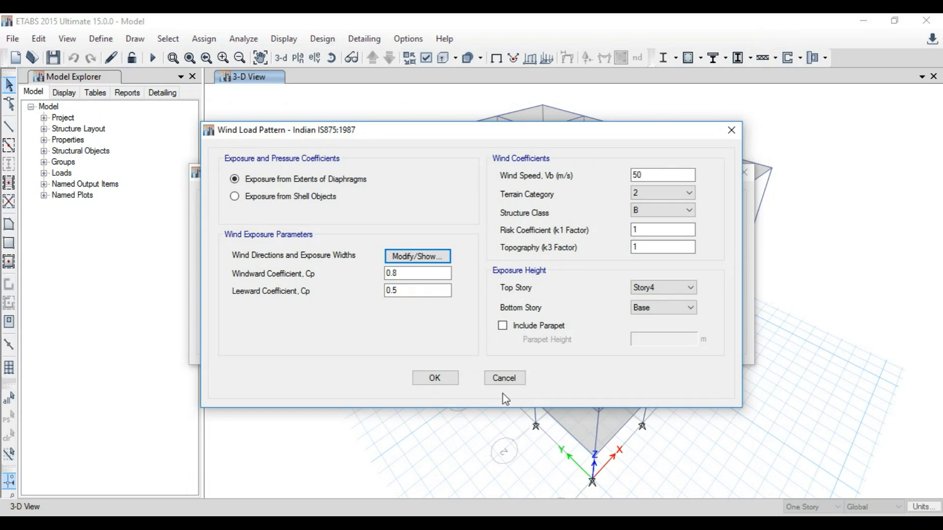
pyautogui.click(435, 378)
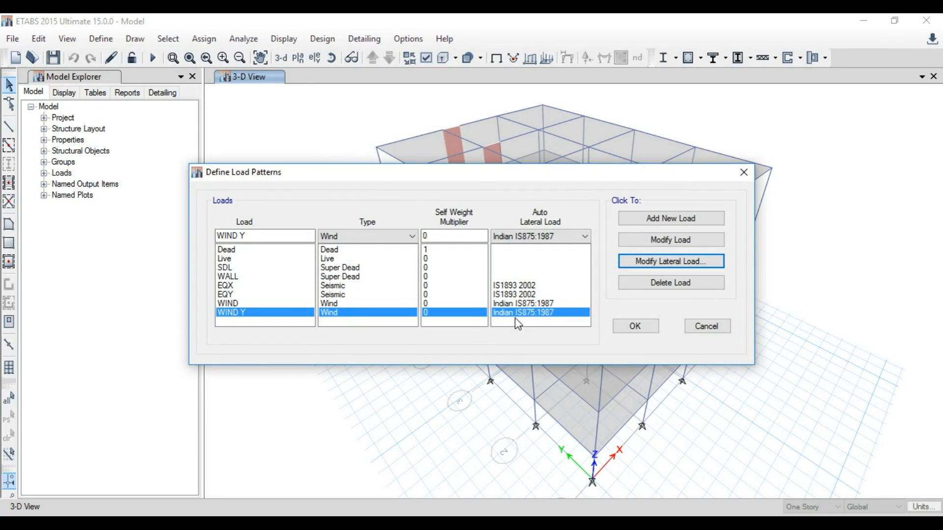
# Step: Rename the WIND load pattern to WIND X and close the load patterns dialog
pyautogui.click(230, 303)
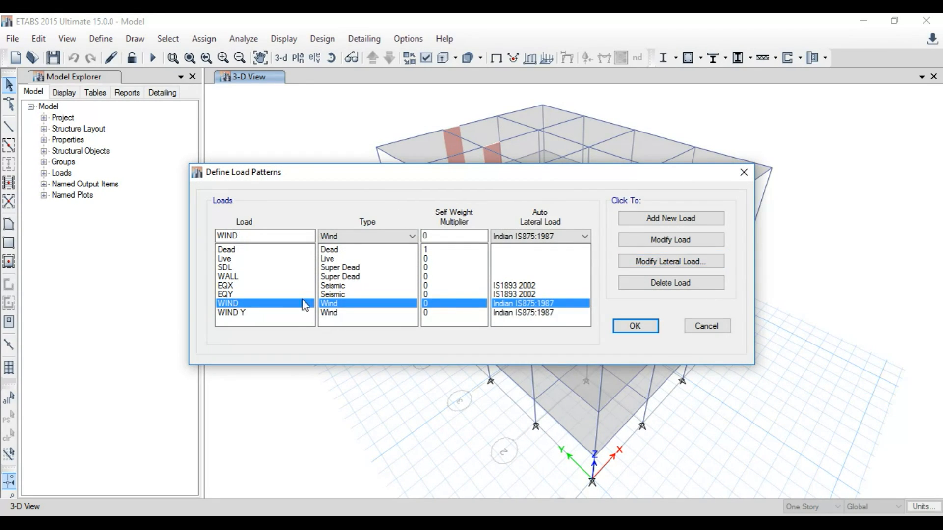
pyautogui.click(666, 243)
pyautogui.click(293, 235)
pyautogui.write('X')
pyautogui.click(659, 242)
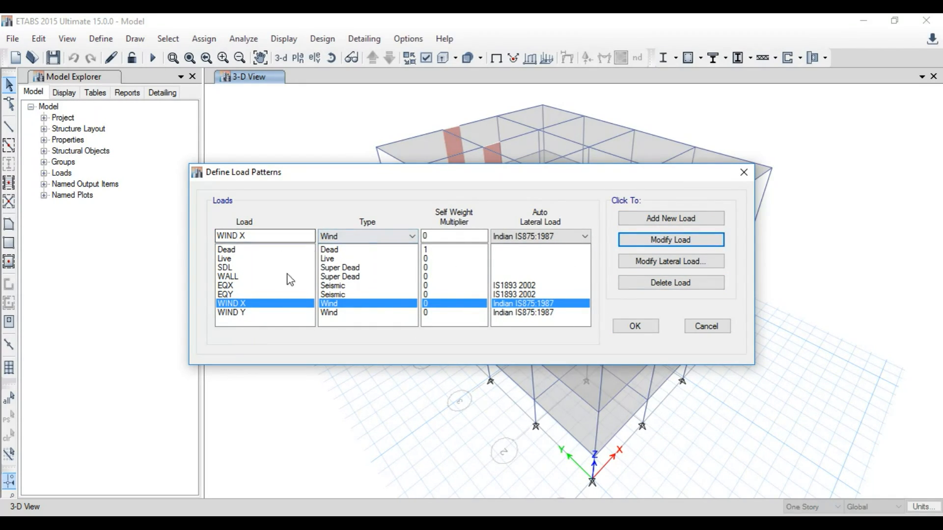
pyautogui.click(644, 328)
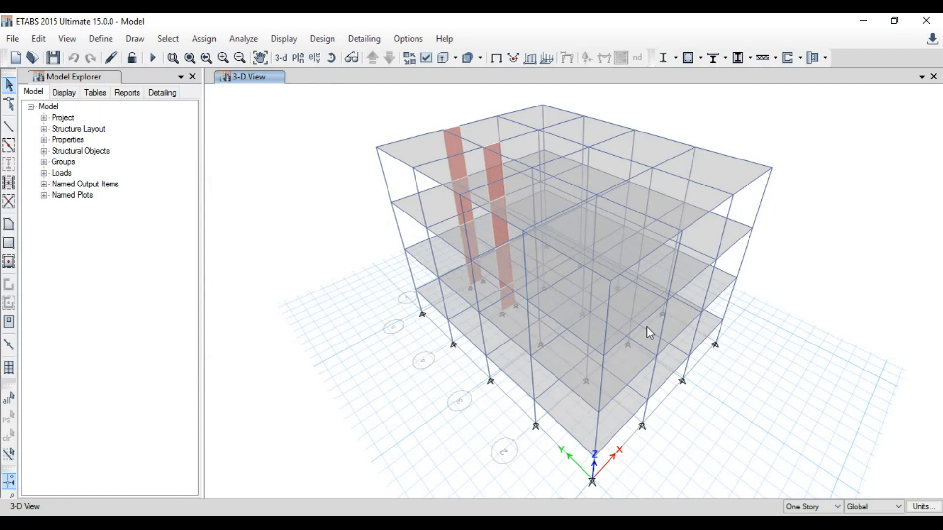
# Step: Add a linear-add load combination of Dead, Live, SDL and WALL, each with scale factor 1
pyautogui.click(101, 39)
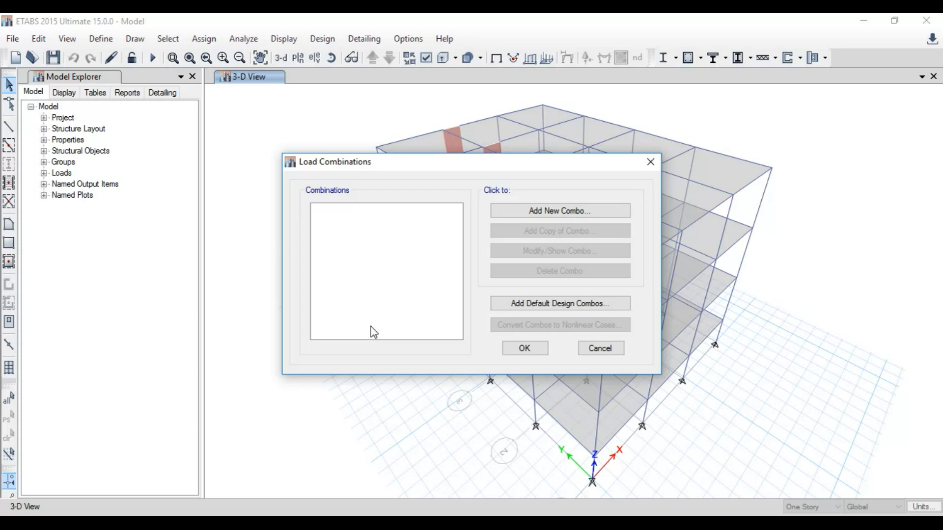
pyautogui.click(580, 216)
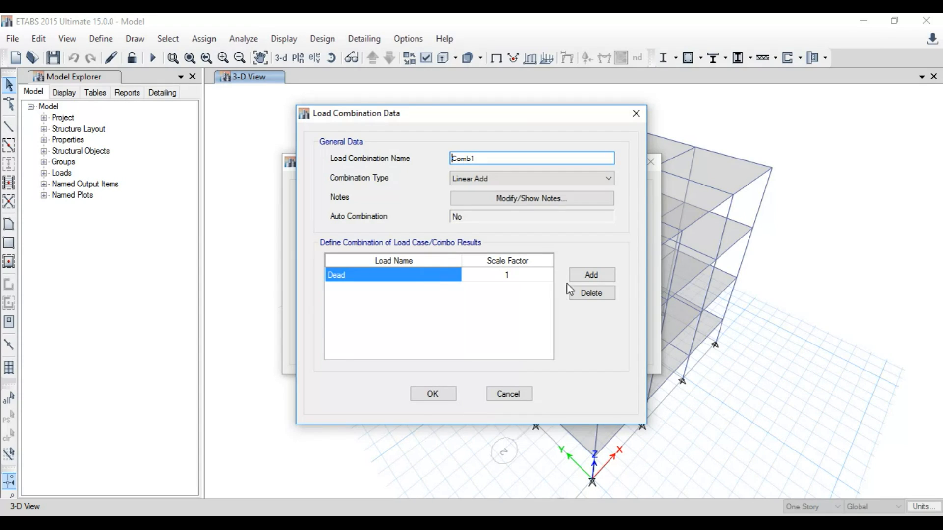
pyautogui.click(592, 275)
pyautogui.click(413, 289)
pyautogui.click(363, 311)
pyautogui.click(591, 275)
pyautogui.click(399, 304)
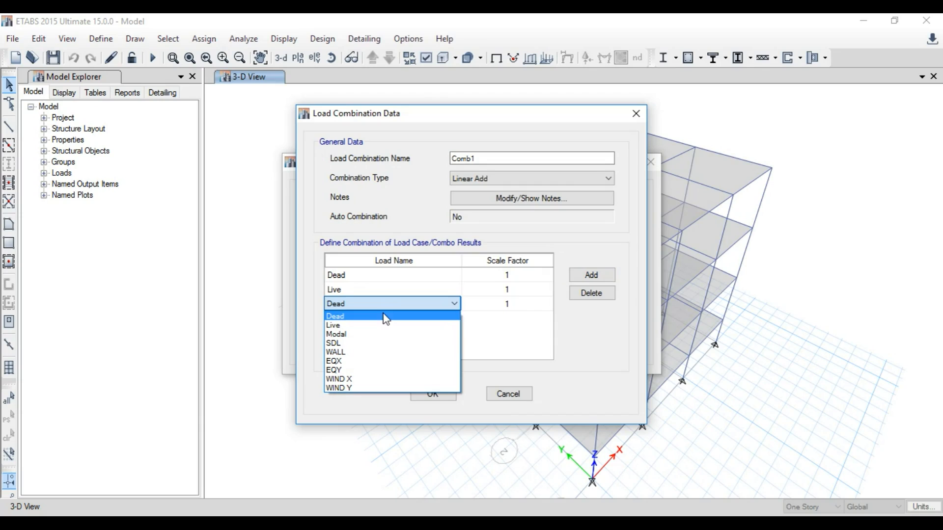
pyautogui.click(370, 344)
pyautogui.click(592, 275)
pyautogui.click(438, 318)
pyautogui.click(387, 369)
pyautogui.click(442, 394)
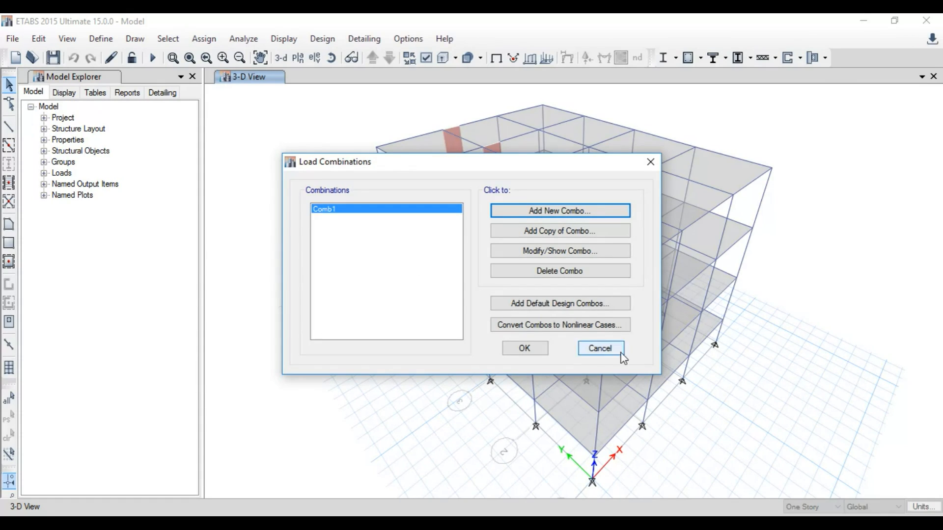
pyautogui.click(524, 349)
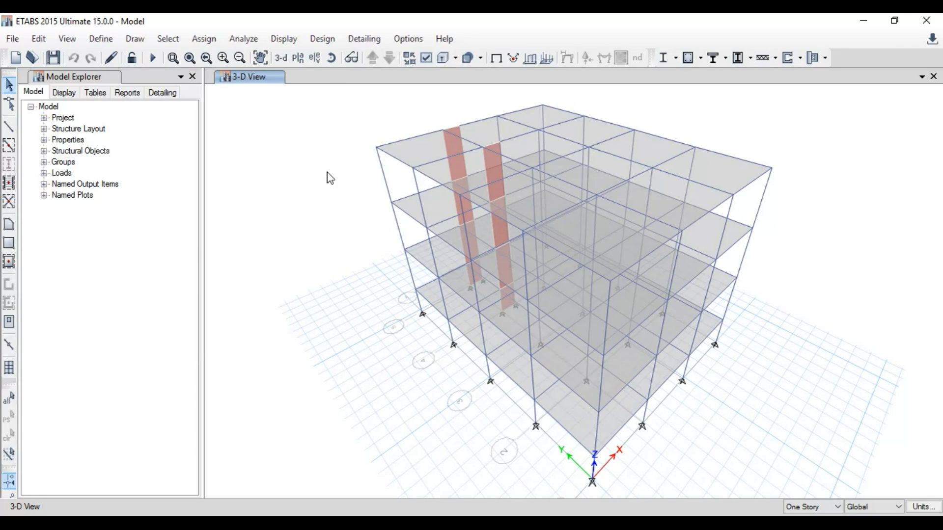
# Step: Open the plan view of Story1
pyautogui.click(301, 58)
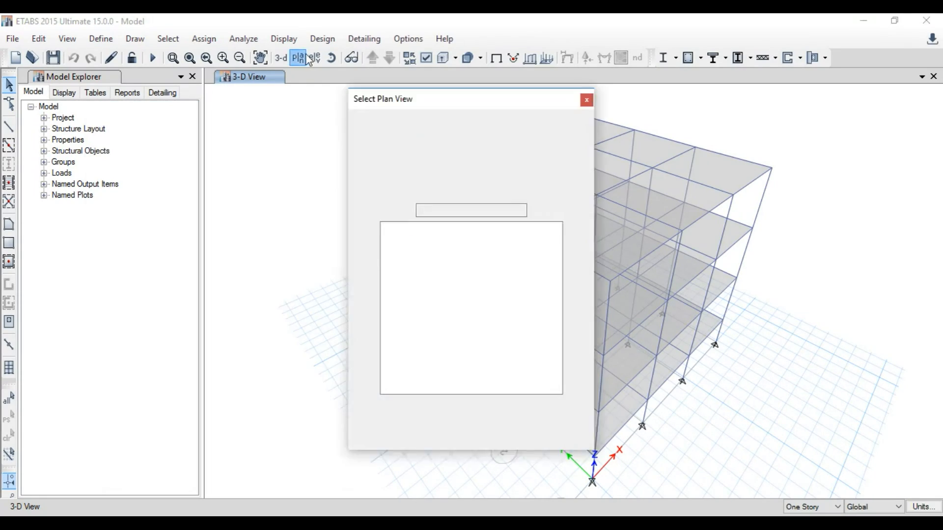
pyautogui.click(416, 254)
pyautogui.click(421, 437)
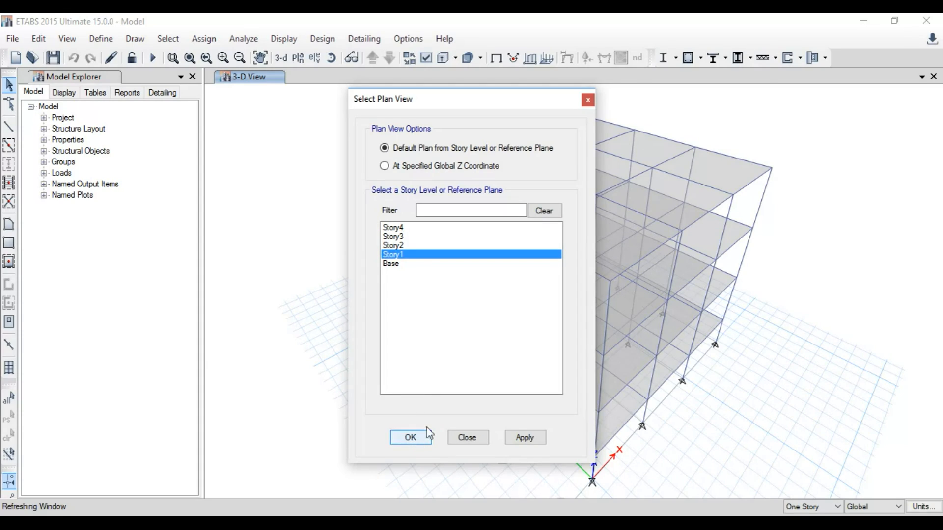
# Step: Set the view options to hide joints, columns, braces, null frames, floors, walls, openings, null shells, links and object fill
pyautogui.click(426, 61)
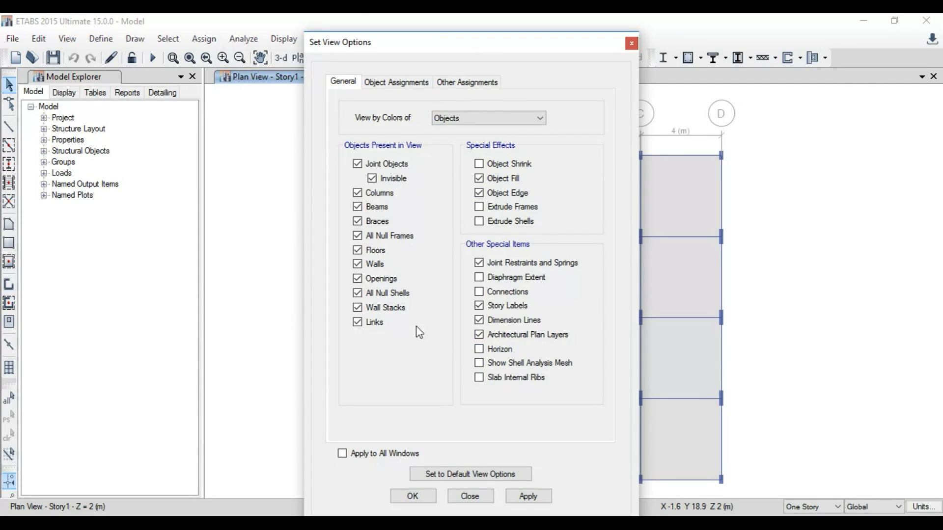
pyautogui.click(383, 166)
pyautogui.click(378, 222)
pyautogui.click(385, 238)
pyautogui.click(375, 252)
pyautogui.click(375, 264)
pyautogui.click(376, 279)
pyautogui.click(377, 294)
pyautogui.click(375, 324)
pyautogui.click(504, 180)
pyautogui.click(505, 195)
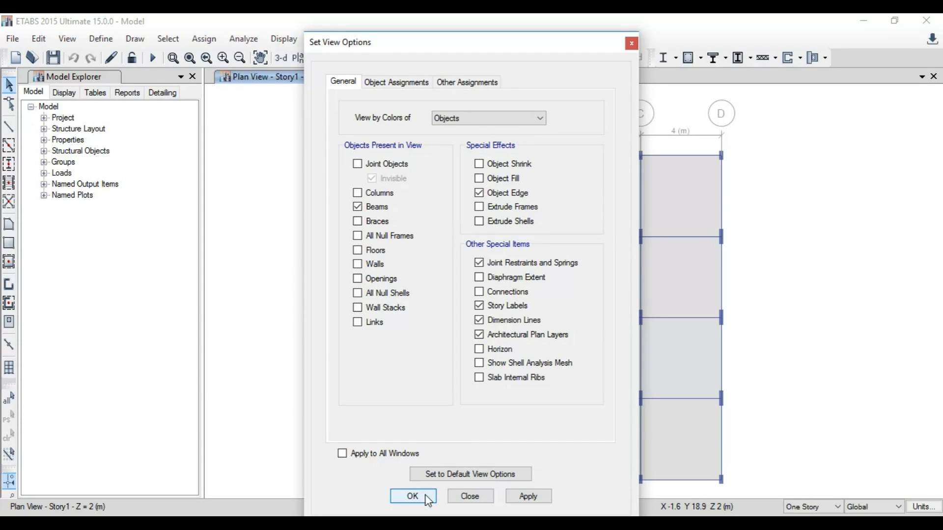
pyautogui.click(528, 497)
pyautogui.click(413, 497)
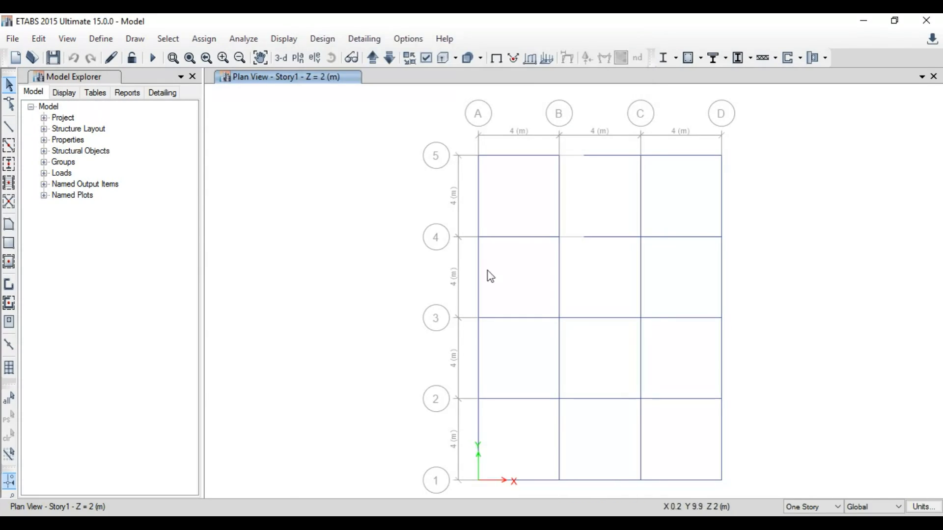
# Step: Assign a uniform WALL distributed load of 12 kN/m to the beam on grid 5 between A and B
pyautogui.click(375, 58)
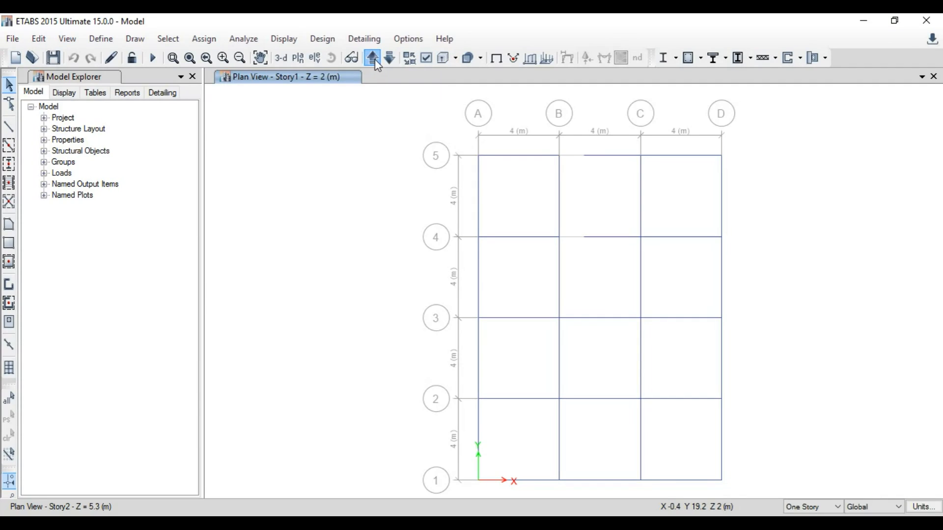
pyautogui.click(390, 59)
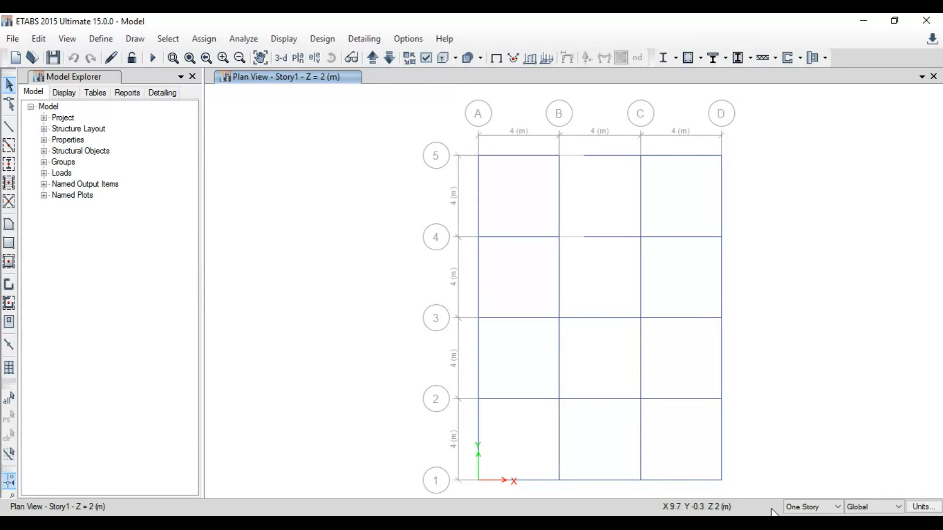
pyautogui.click(517, 155)
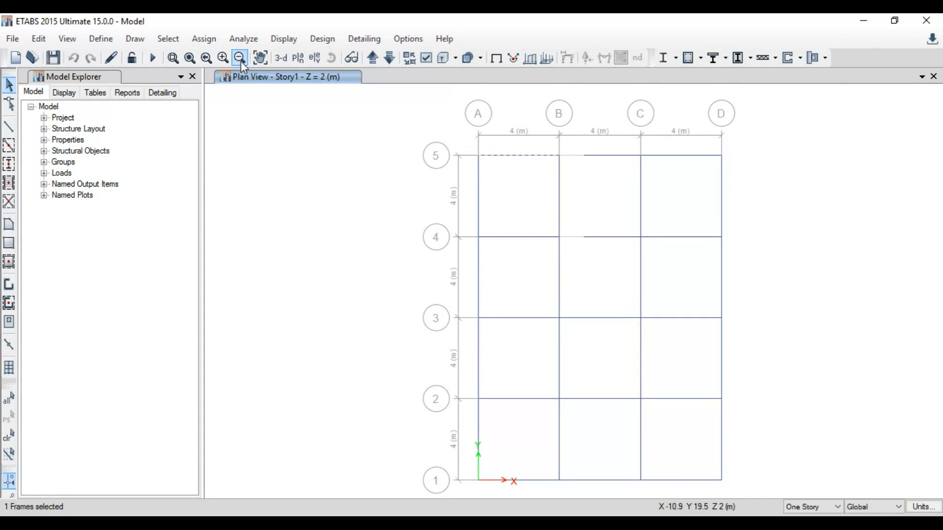
pyautogui.click(211, 44)
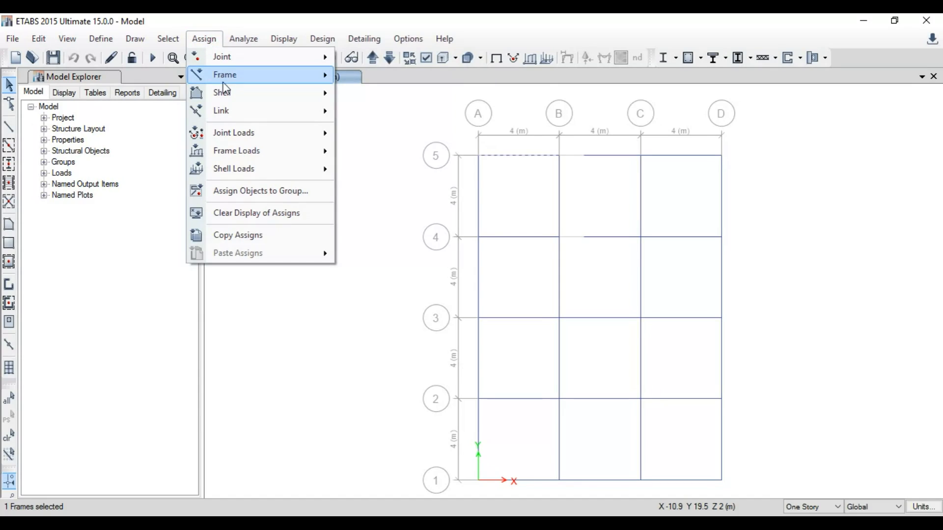
pyautogui.moveTo(228, 76)
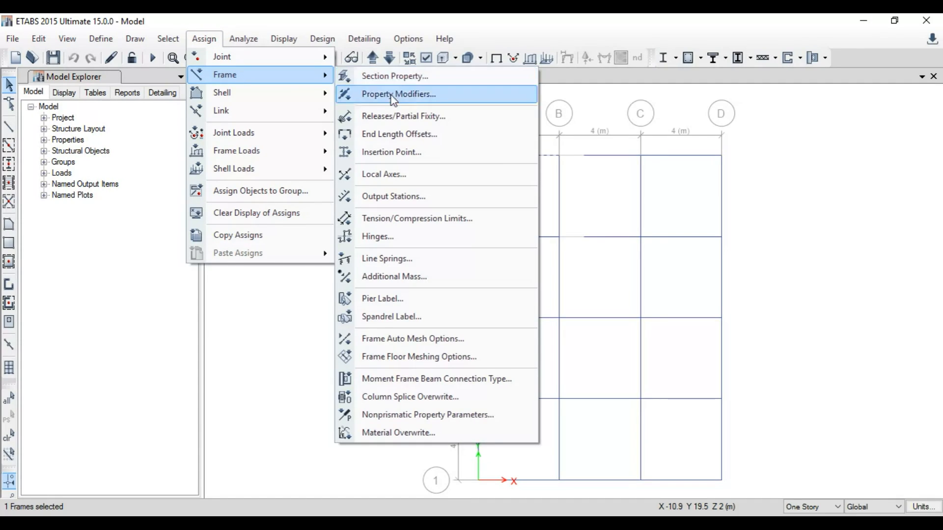
pyautogui.moveTo(298, 157)
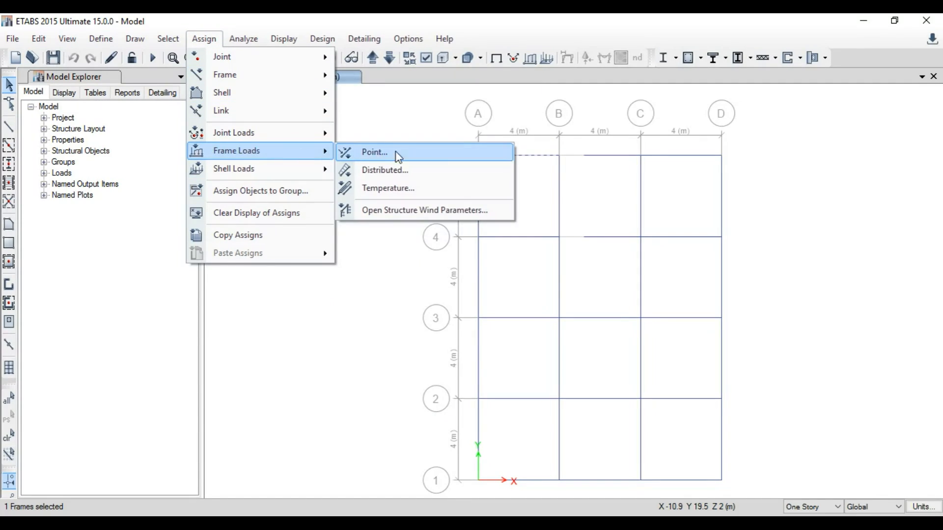
pyautogui.click(393, 171)
pyautogui.click(488, 195)
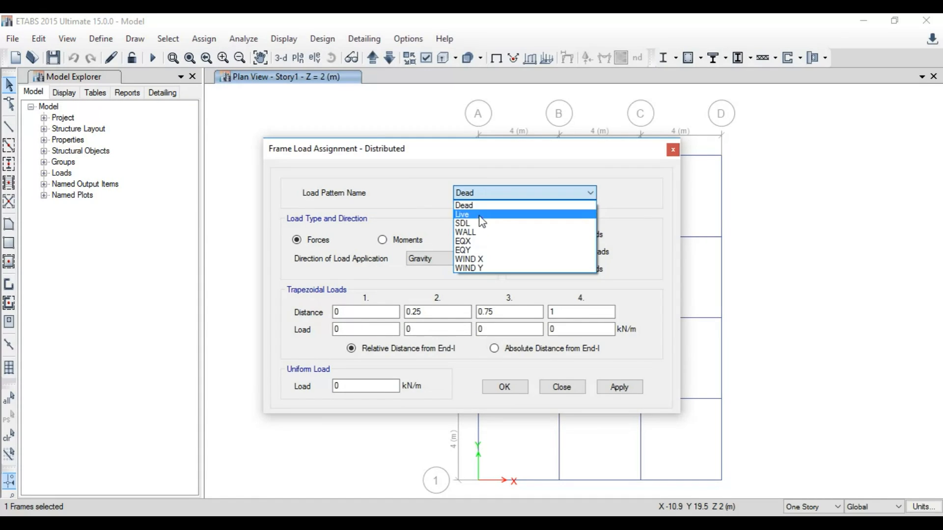
pyautogui.click(476, 236)
pyautogui.click(371, 387)
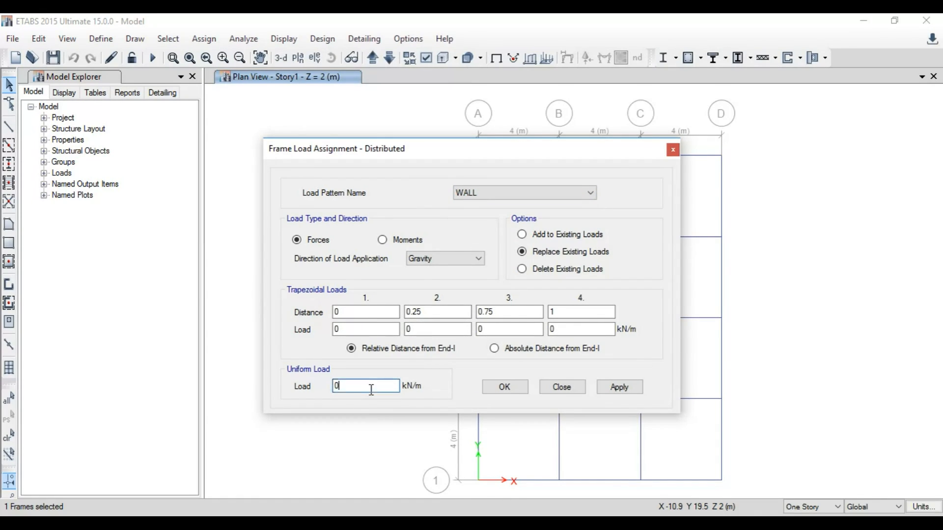
pyautogui.click(492, 389)
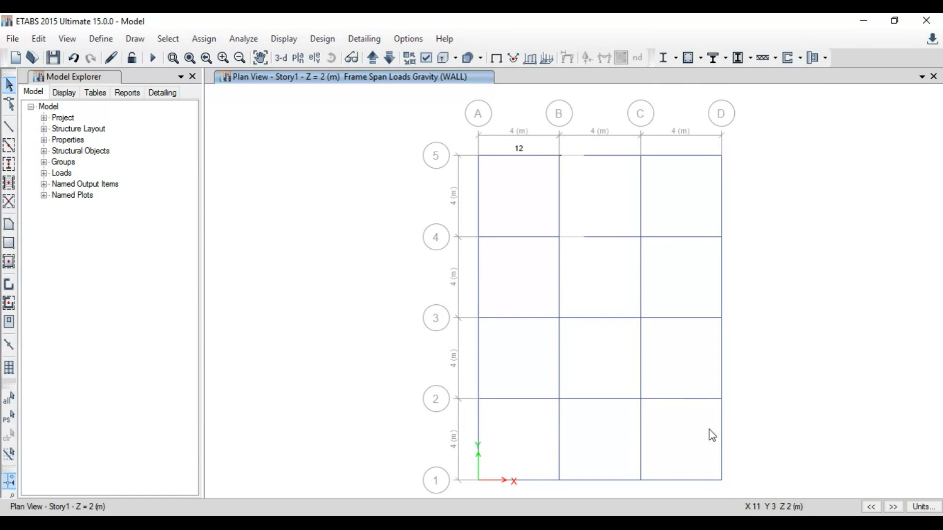
pyautogui.moveTo(748, 490); pyautogui.dragTo(432, 126)
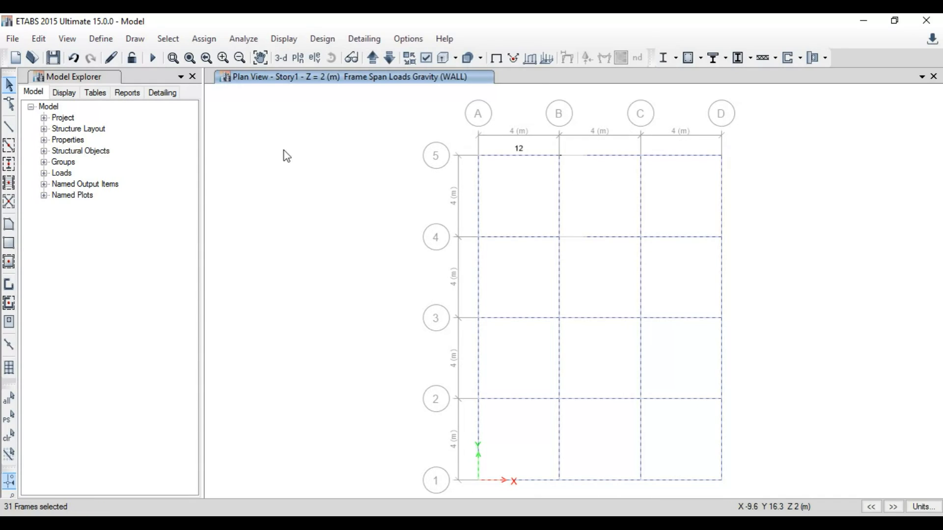
pyautogui.rightClick(284, 150)
pyautogui.click(319, 226)
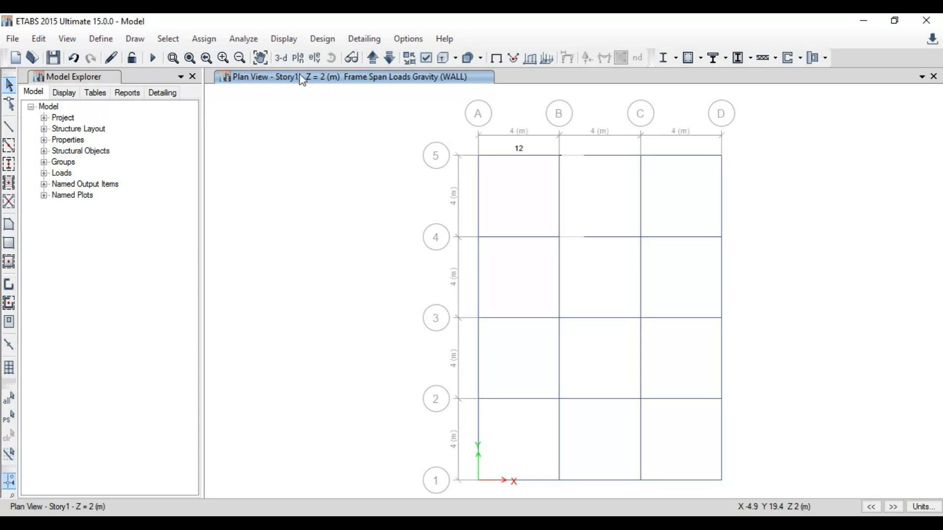
# Step: Check the assigned wall load in the 3-D view, then return to the Story1 plan view
pyautogui.click(283, 59)
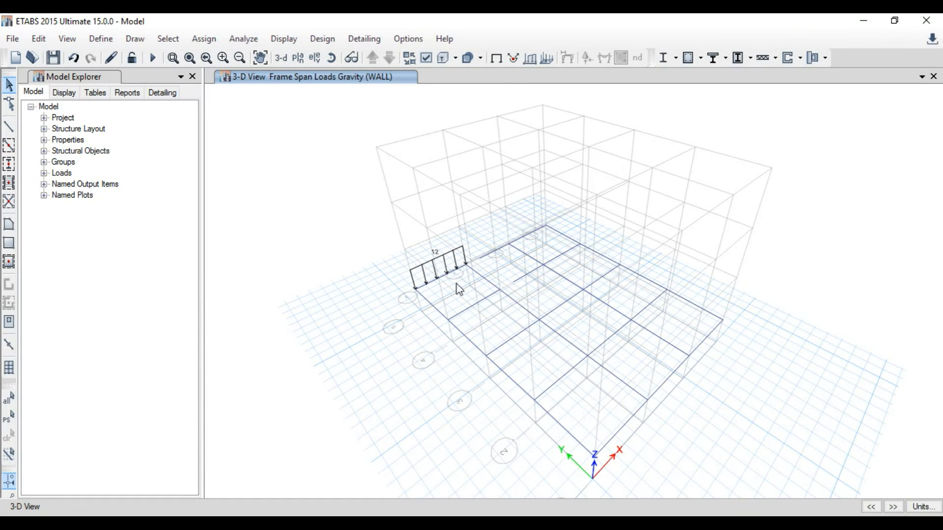
pyautogui.click(517, 475)
pyautogui.click(872, 453)
pyautogui.click(299, 59)
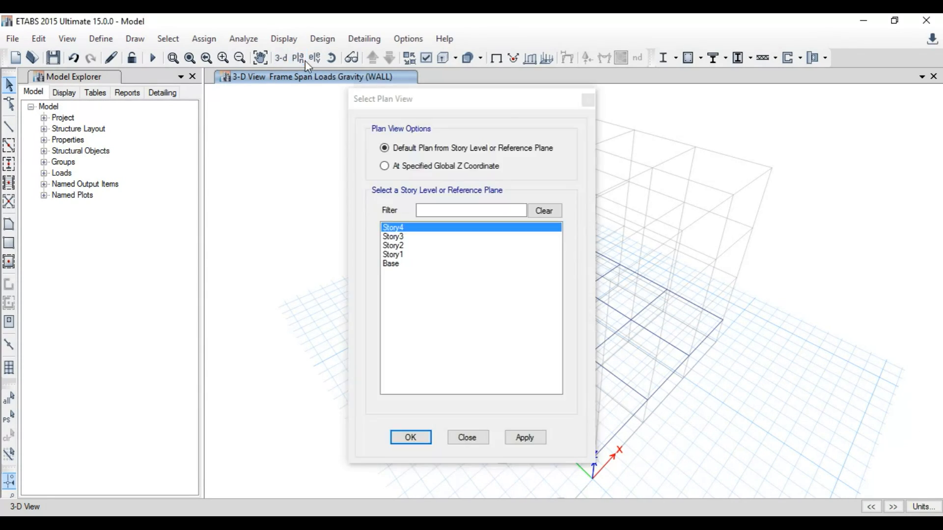
pyautogui.click(393, 255)
pyautogui.click(410, 437)
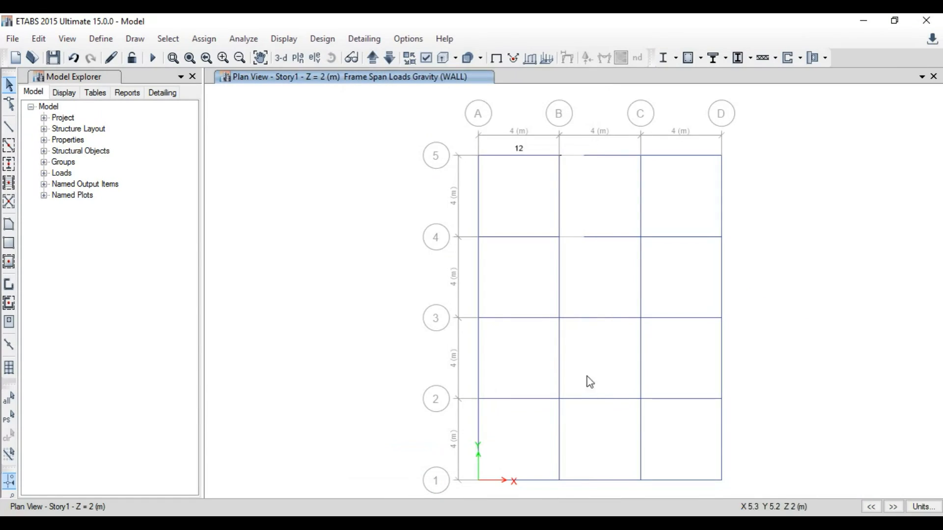
# Step: Select the remaining perimeter beams and assign them the same 12 kN/m WALL distributed load
pyautogui.click(718, 438)
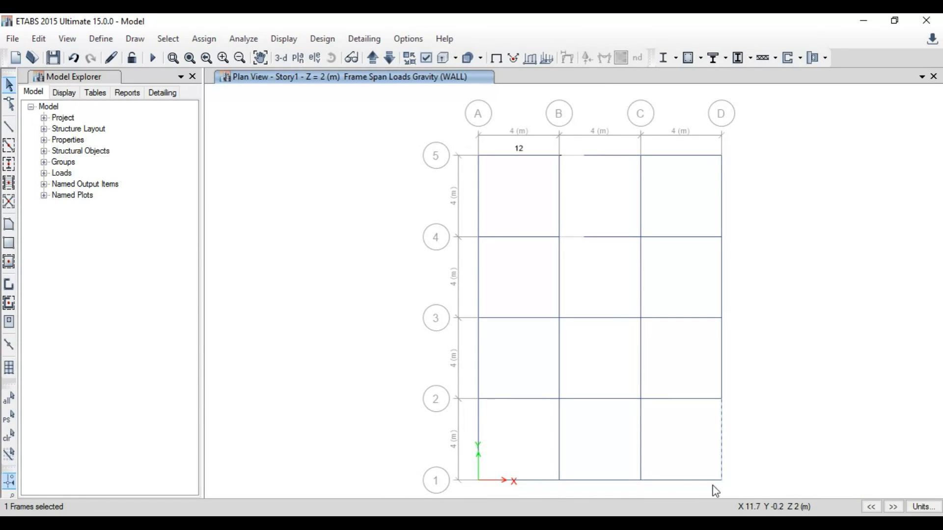
pyautogui.click(702, 478)
pyautogui.click(720, 356)
pyautogui.click(719, 279)
pyautogui.click(724, 212)
pyautogui.click(685, 156)
pyautogui.click(607, 156)
pyautogui.moveTo(506, 222); pyautogui.dragTo(482, 198)
pyautogui.click(479, 224)
pyautogui.moveTo(487, 280); pyautogui.dragTo(460, 260)
pyautogui.moveTo(495, 376); pyautogui.dragTo(467, 357)
pyautogui.moveTo(483, 431); pyautogui.dragTo(460, 413)
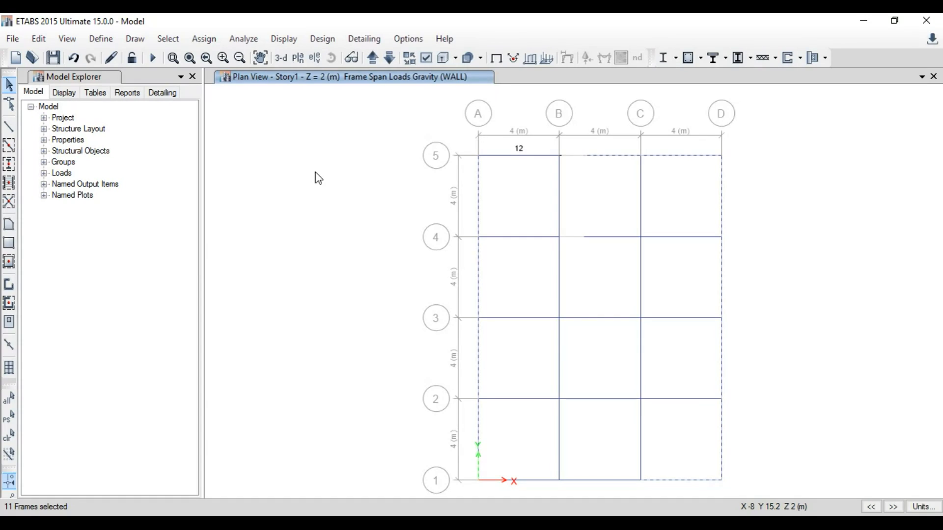
pyautogui.click(204, 38)
pyautogui.moveTo(326, 153)
pyautogui.click(399, 171)
pyautogui.click(504, 388)
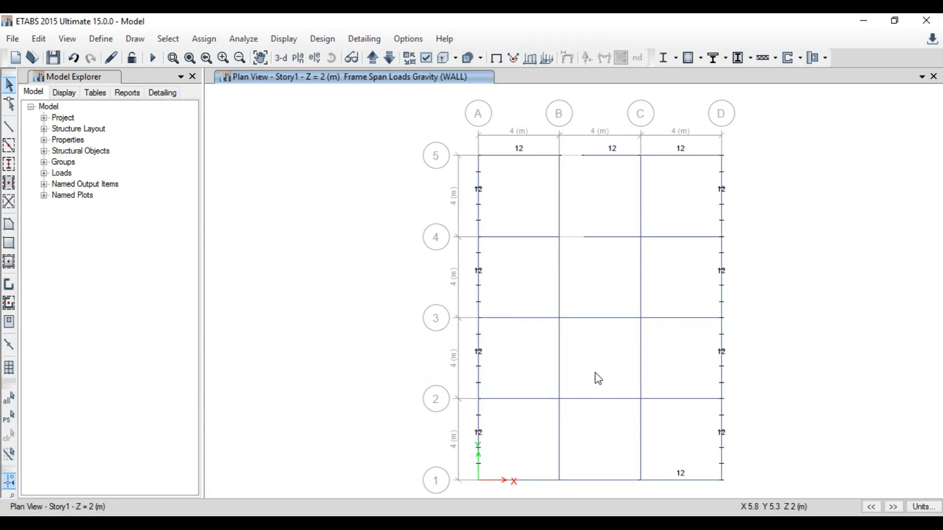
# Step: Select the interior beams and assign them a uniform WALL distributed load of 6 kN/m
pyautogui.moveTo(663, 449); pyautogui.dragTo(533, 206)
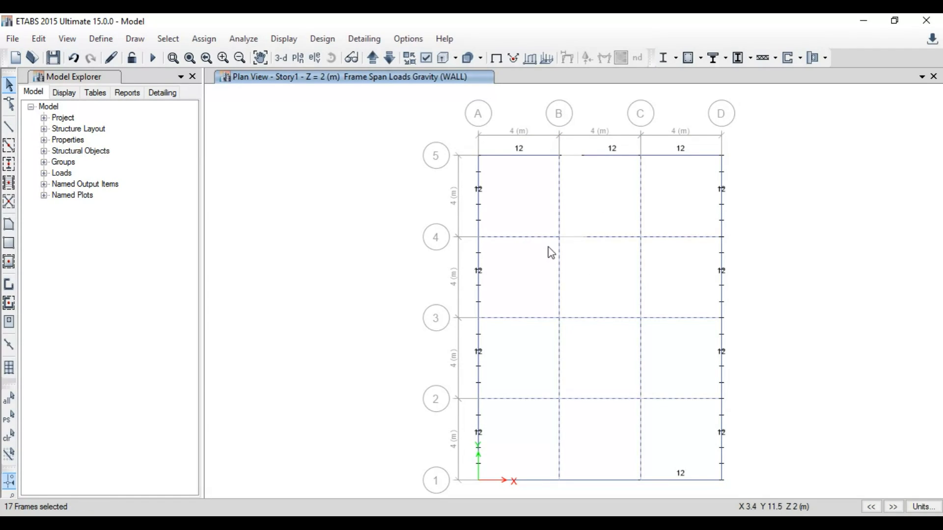
pyautogui.click(206, 39)
pyautogui.moveTo(269, 152)
pyautogui.click(370, 171)
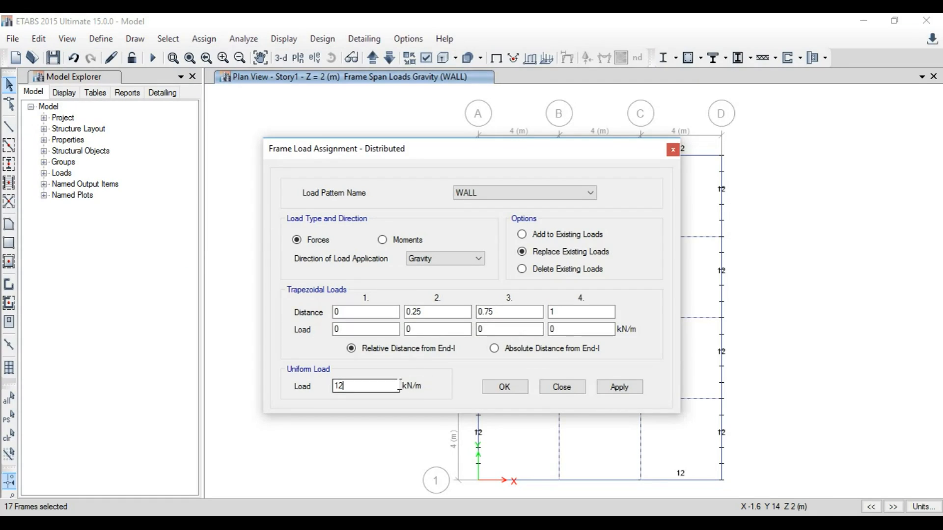
pyautogui.write('6')
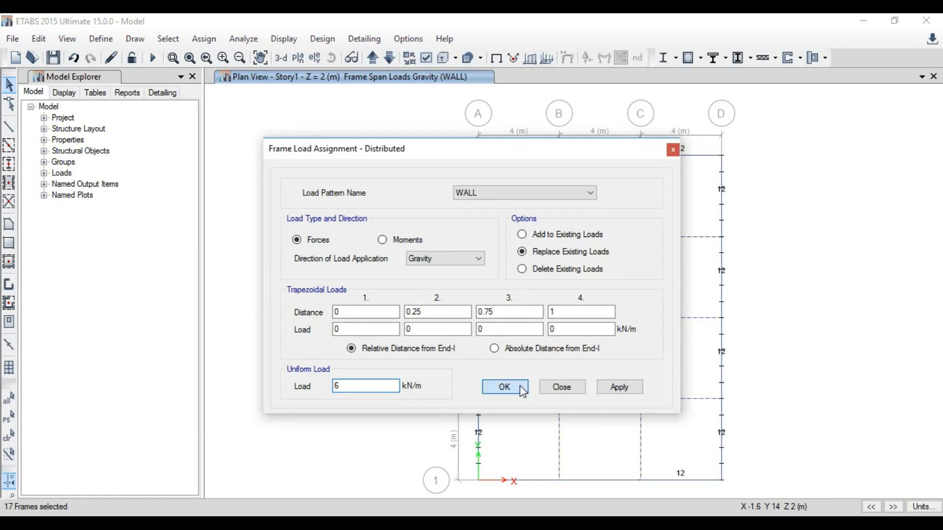
pyautogui.click(505, 388)
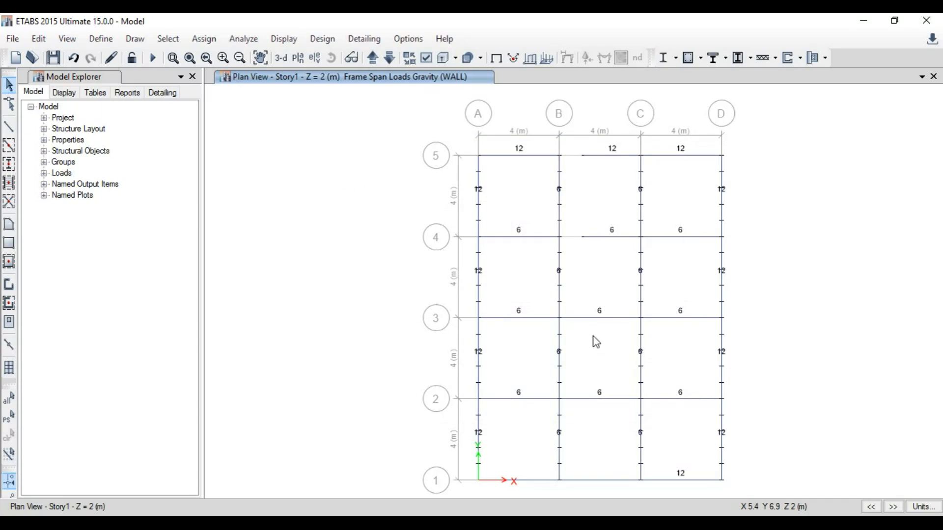
# Step: Check the assigned wall loads in the 3-D view, then return to the Story1 plan view
pyautogui.click(281, 58)
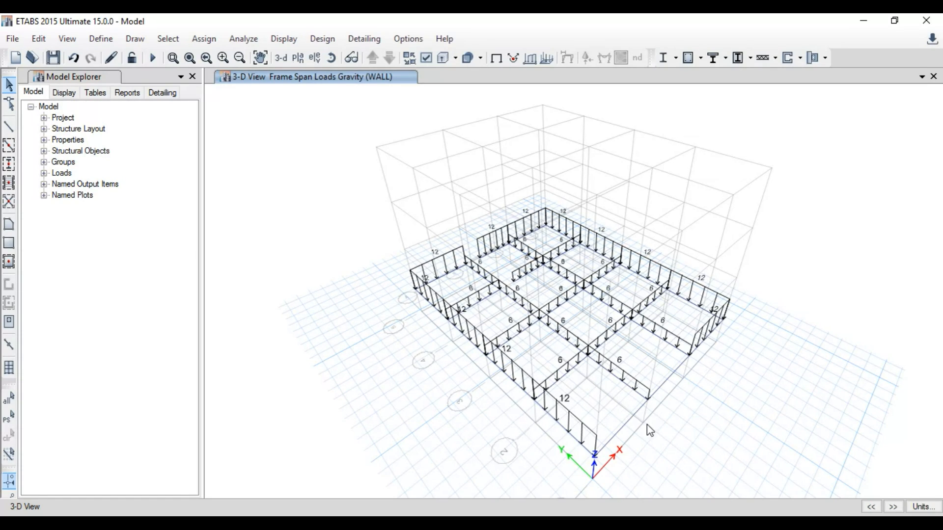
pyautogui.click(664, 373)
pyautogui.click(674, 378)
pyautogui.click(298, 58)
pyautogui.click(403, 254)
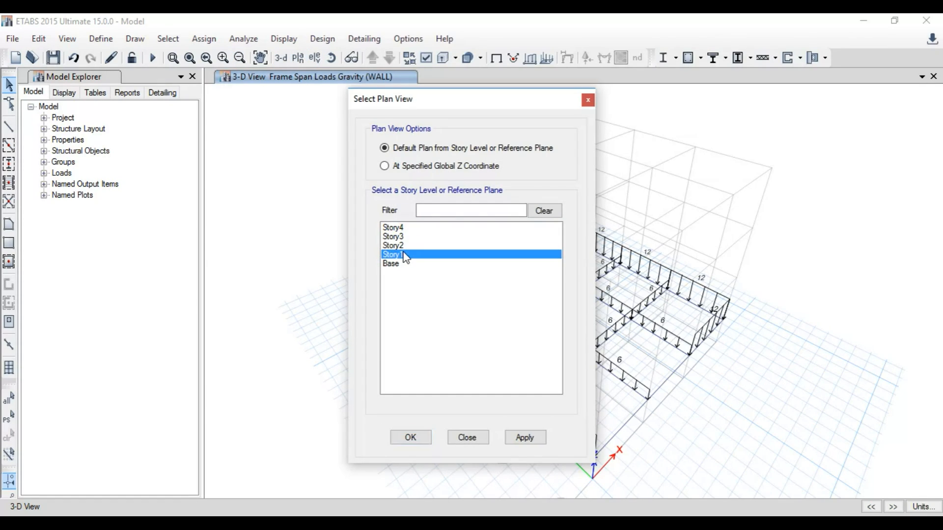
pyautogui.click(411, 438)
# Step: Select the two beams on grid 1 between B and D and assign them a 12 kN/m WALL distributed load
pyautogui.click(538, 484)
pyautogui.click(589, 481)
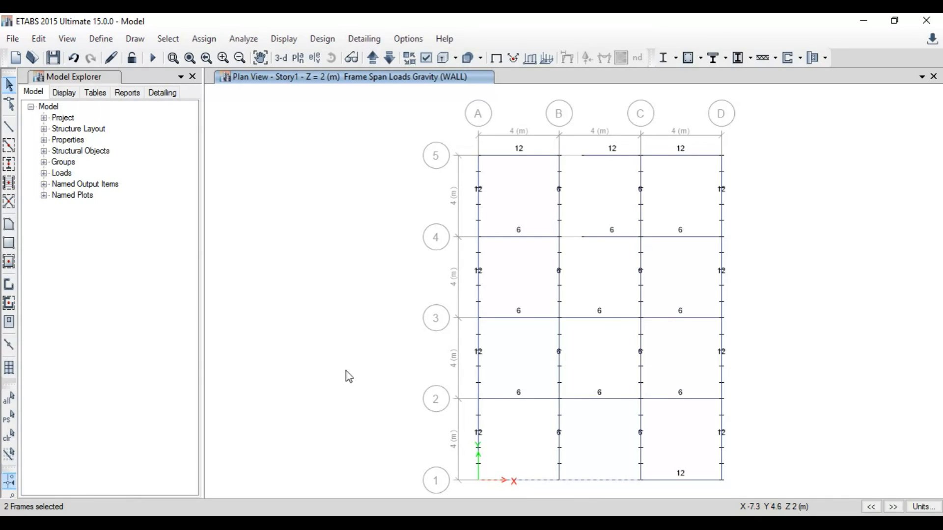
pyautogui.click(204, 39)
pyautogui.moveTo(289, 160)
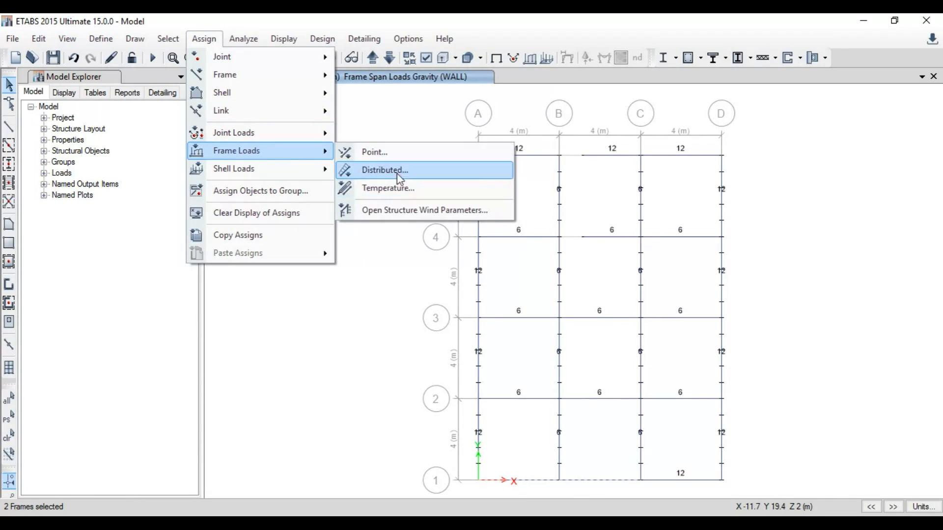
pyautogui.click(399, 171)
pyautogui.doubleClick(388, 386)
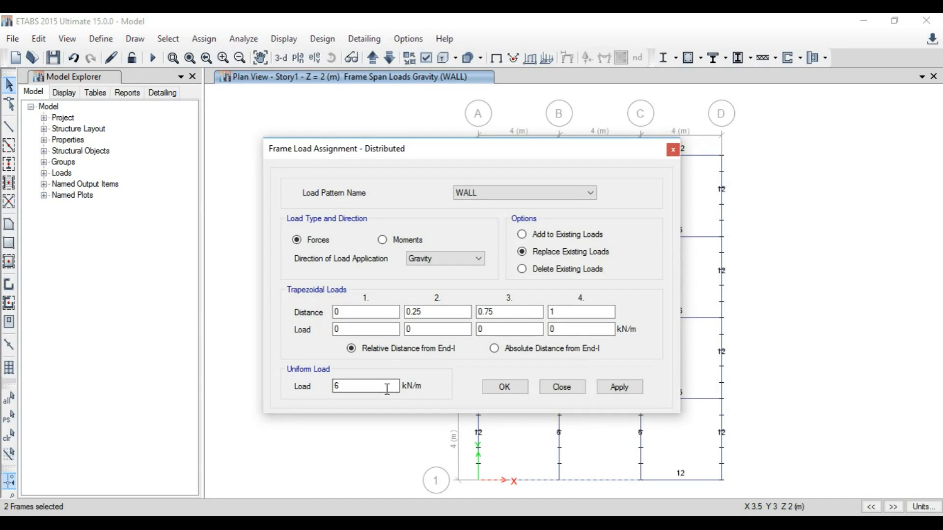
pyautogui.click(506, 387)
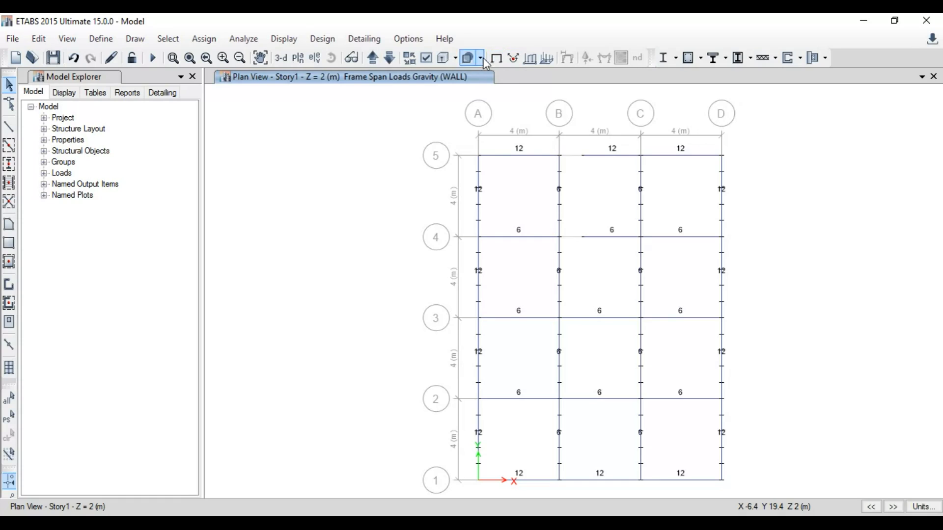
# Step: Clear the displayed load assignments and move the plan view up to Story2
pyautogui.click(284, 39)
pyautogui.click(311, 58)
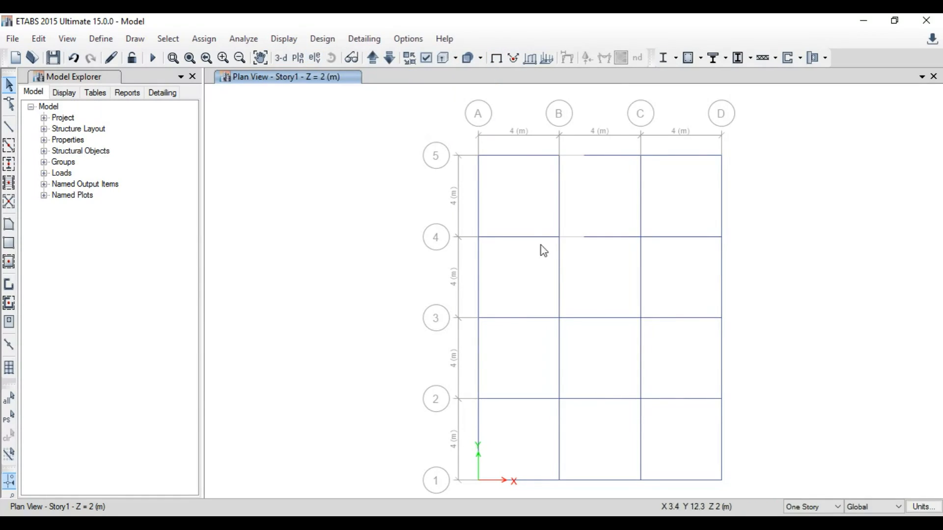
pyautogui.click(373, 60)
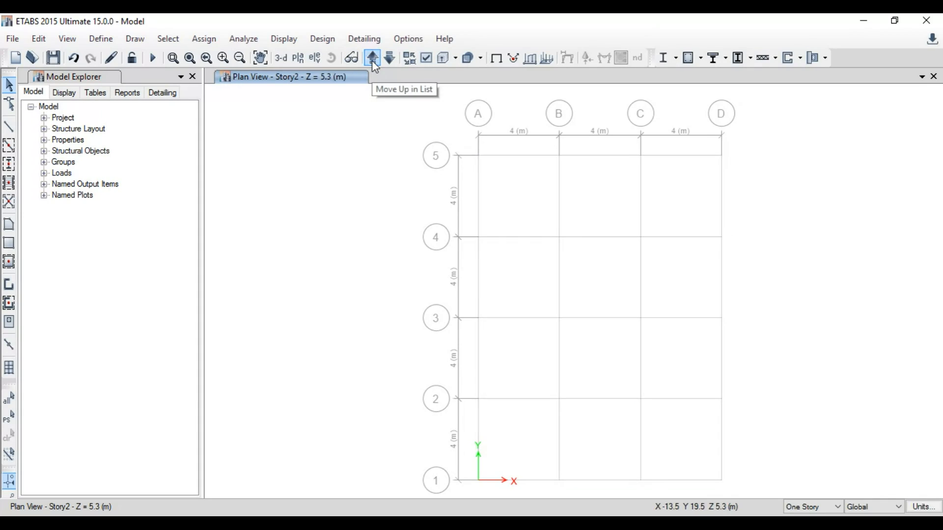
# Step: Rename the stories to 1ST, 2ND, 3RD and TERRACE in the story data table
pyautogui.click(39, 38)
pyautogui.moveTo(166, 234)
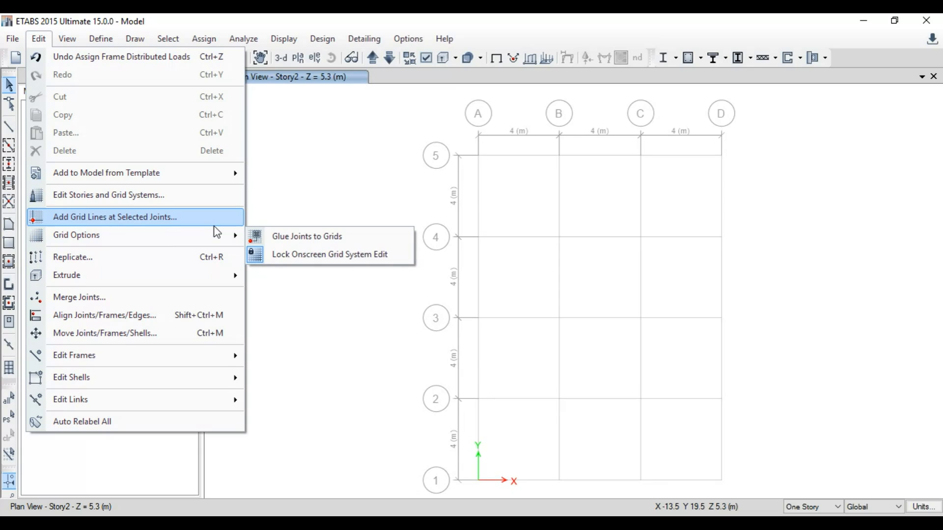
pyautogui.click(199, 193)
pyautogui.click(548, 132)
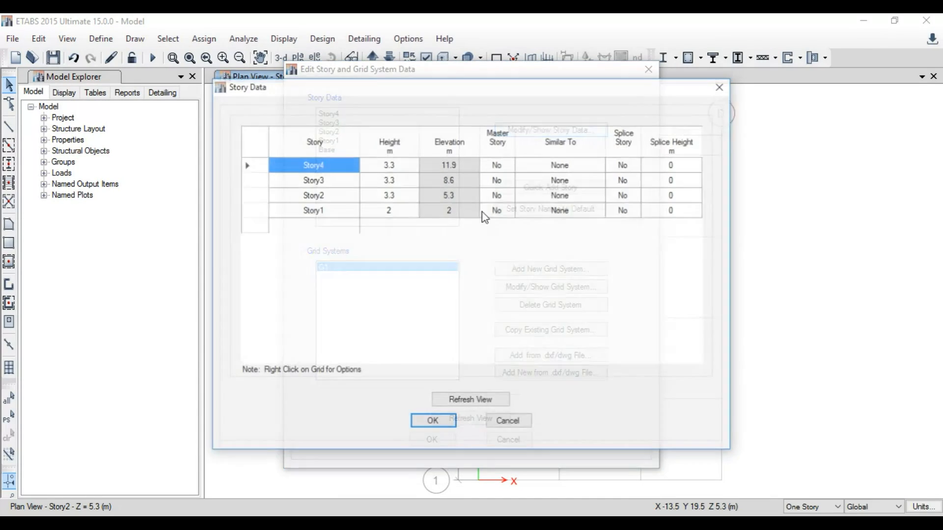
pyautogui.click(326, 212)
pyautogui.write('1ST')
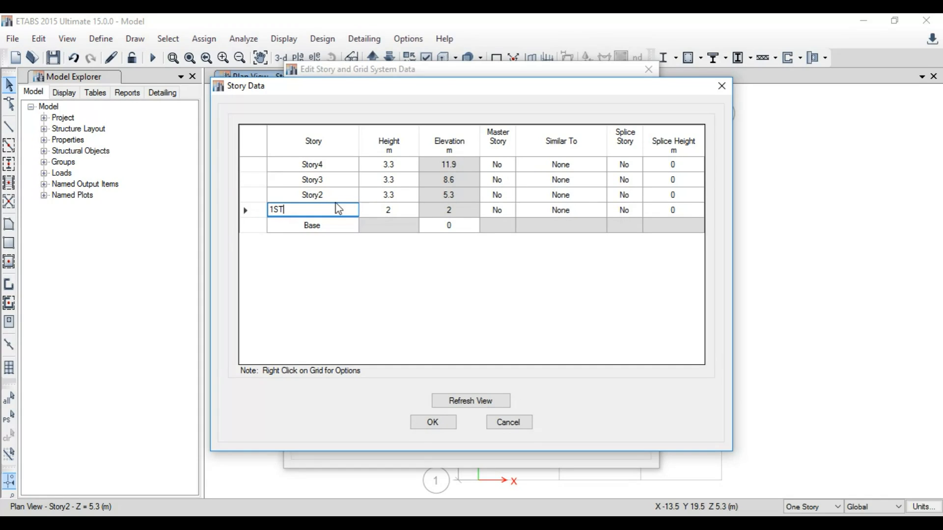
pyautogui.click(342, 194)
pyautogui.write('2ND')
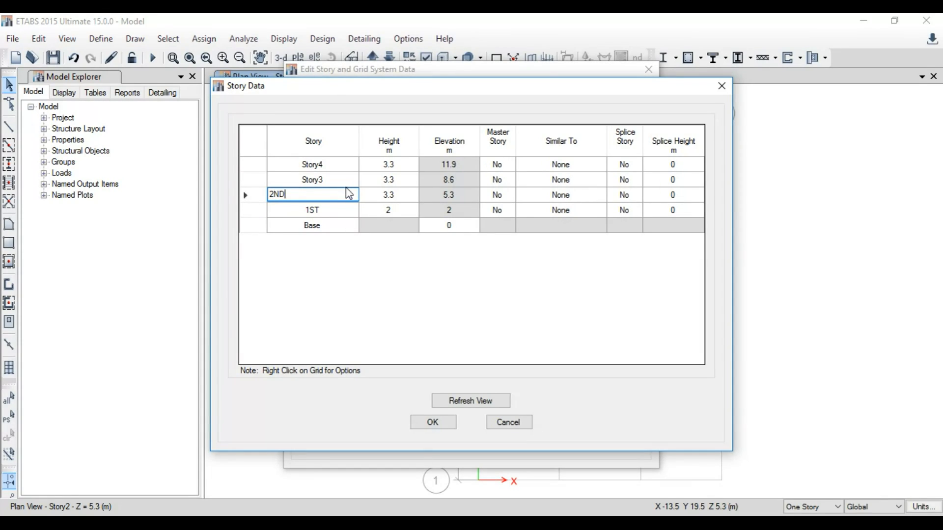
pyautogui.click(348, 186)
pyautogui.write('3RD')
pyautogui.click(346, 165)
pyautogui.write('TERRACE')
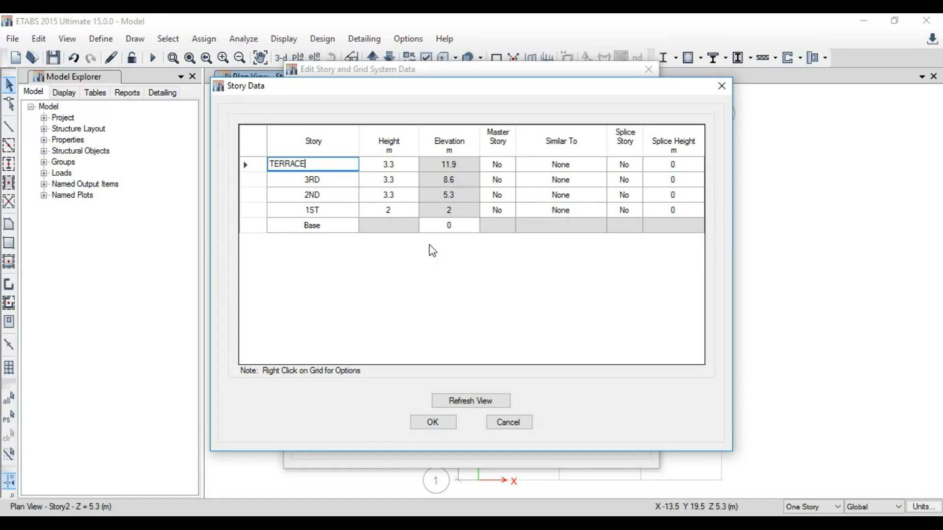
pyautogui.click(433, 422)
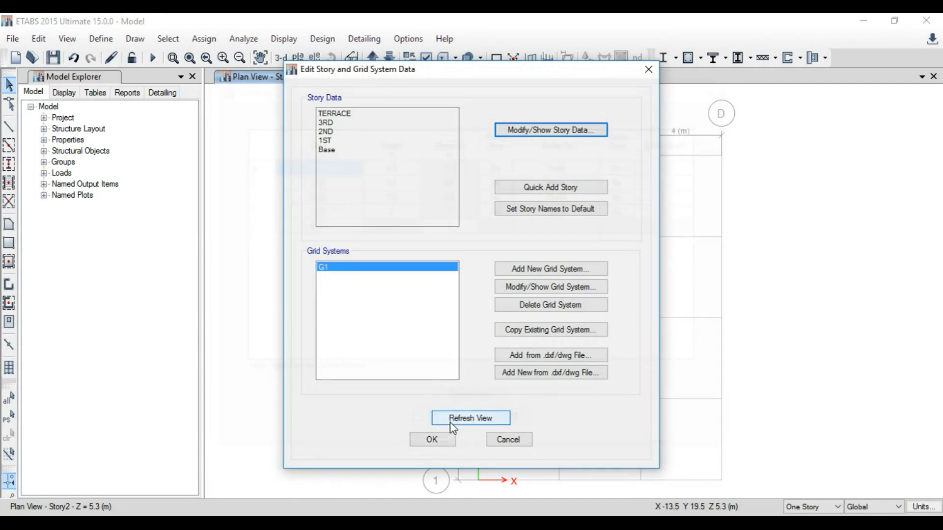
pyautogui.click(432, 440)
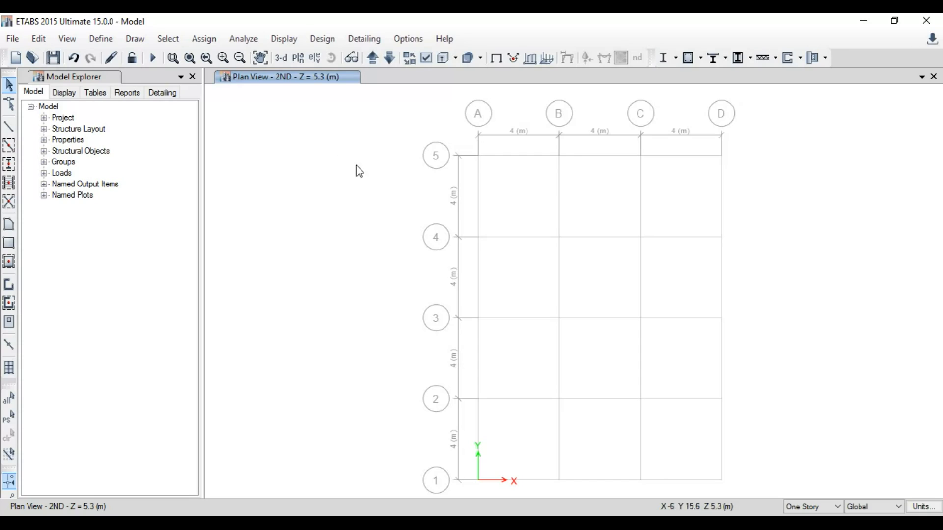
# Step: Set 1ST as the master story and make 2ND and 3RD similar to 1ST
pyautogui.click(39, 41)
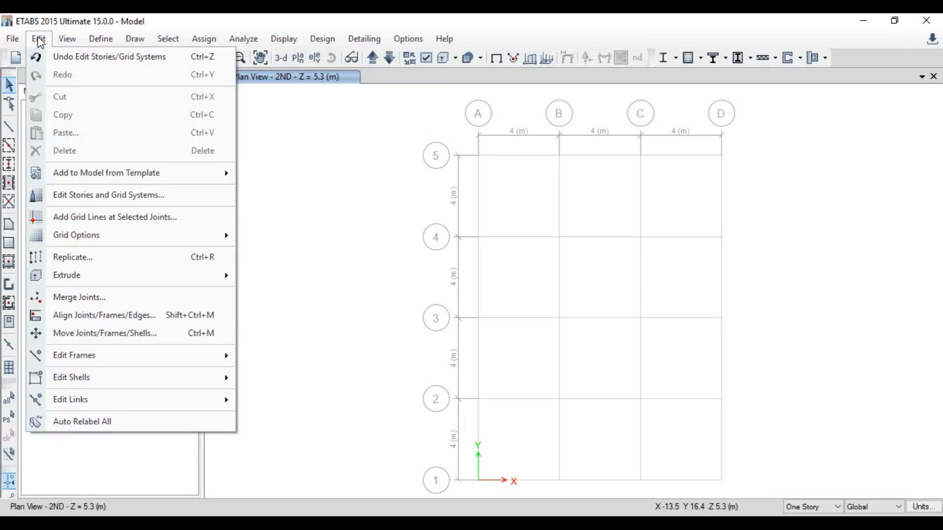
pyautogui.click(127, 197)
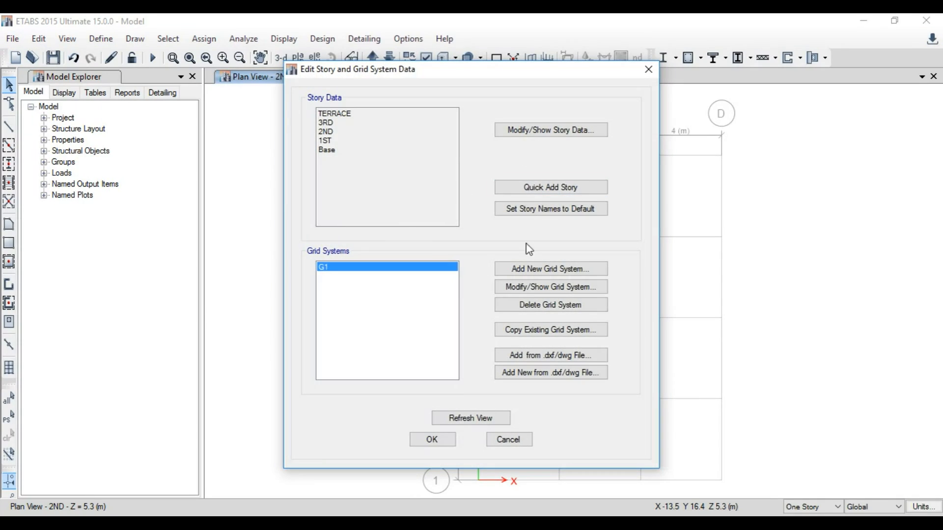
pyautogui.click(499, 135)
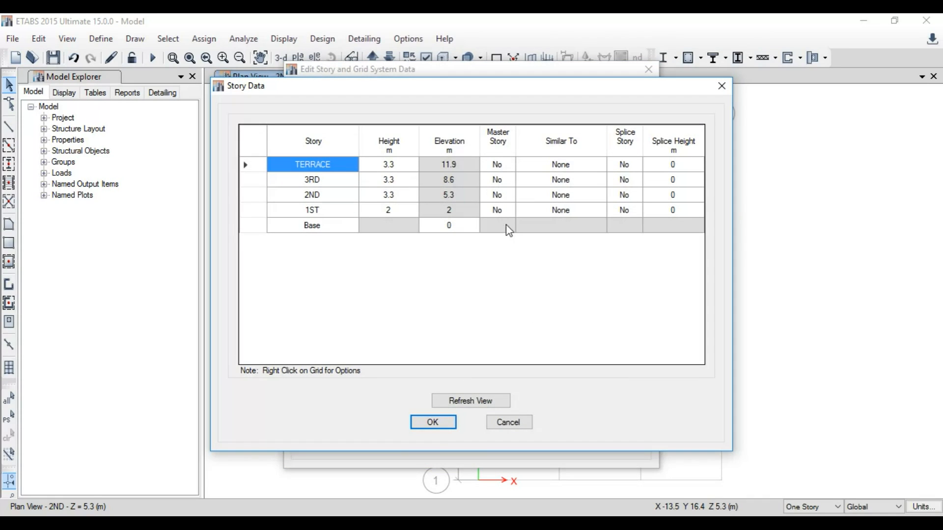
pyautogui.click(497, 210)
pyautogui.click(510, 211)
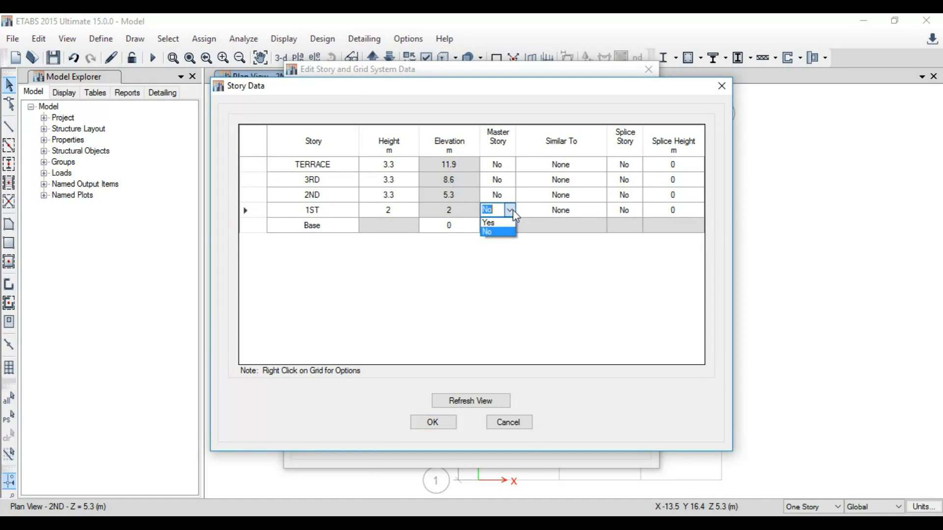
pyautogui.click(491, 223)
pyautogui.click(596, 196)
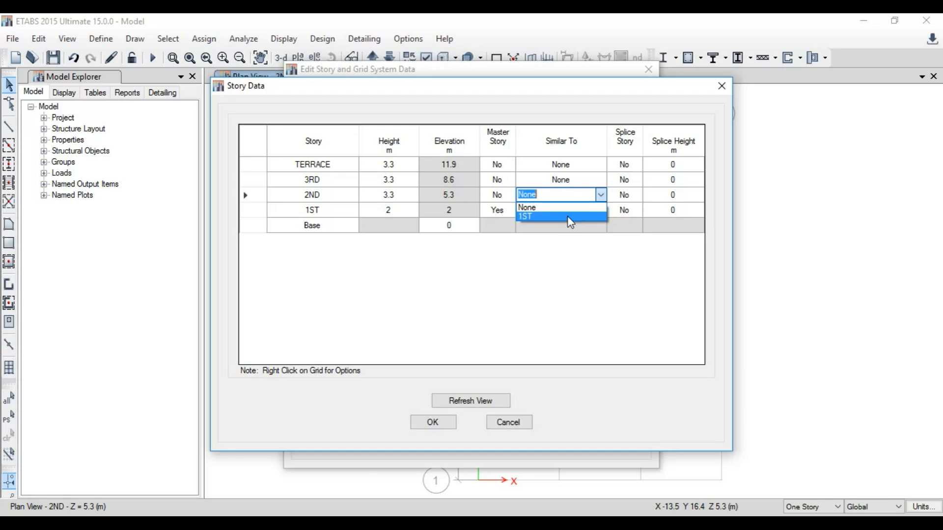
pyautogui.click(565, 216)
pyautogui.click(572, 181)
pyautogui.click(602, 180)
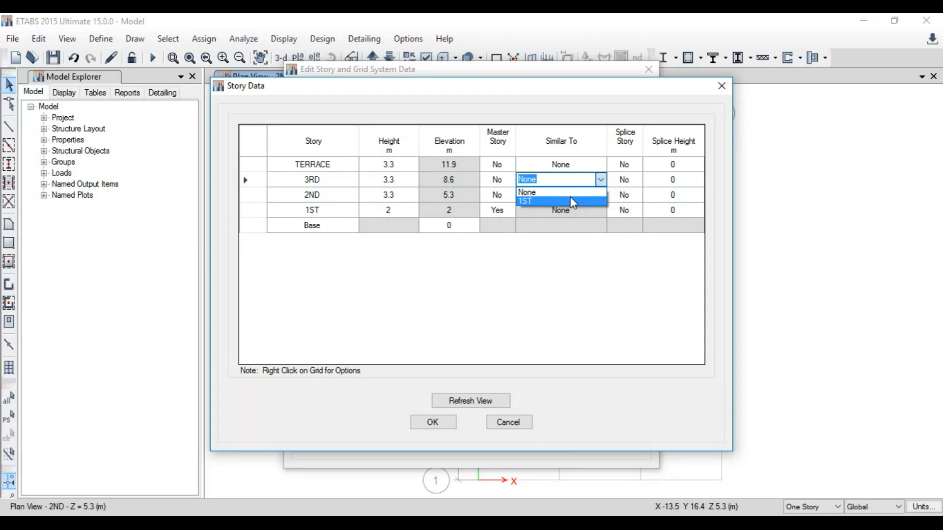
pyautogui.click(573, 202)
pyautogui.click(432, 422)
pyautogui.click(430, 437)
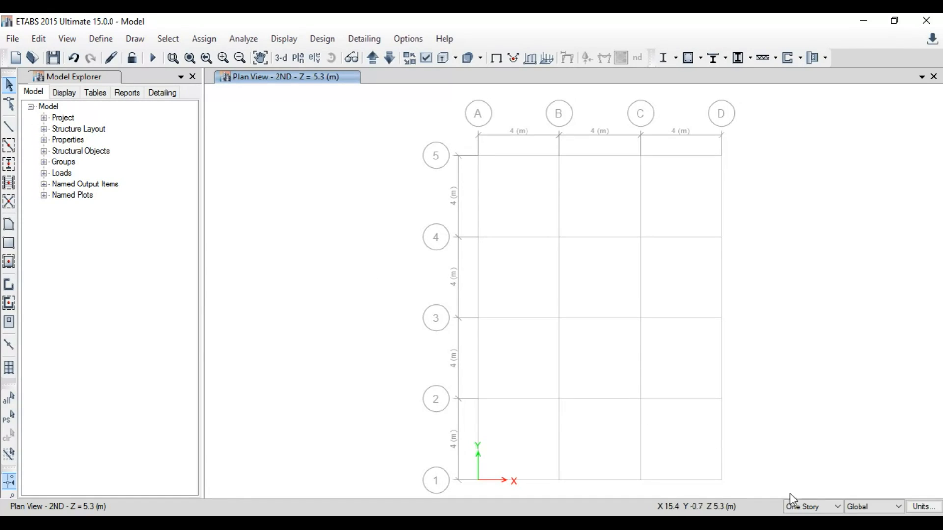
# Step: Switch the selection mode to Similar Stories and select the beam on grid 4 between B and C on 1ST
pyautogui.click(812, 507)
pyautogui.click(810, 487)
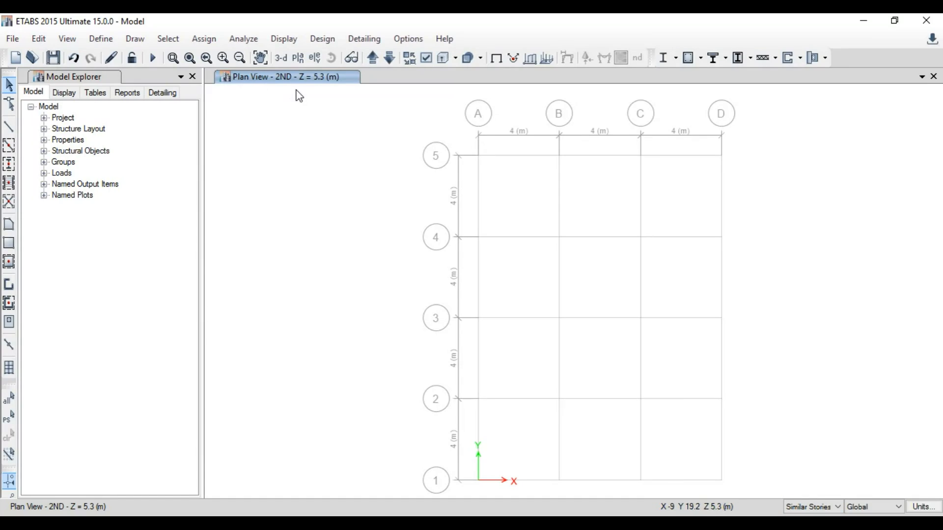
pyautogui.moveTo(609, 264); pyautogui.dragTo(580, 196)
pyautogui.click(390, 57)
pyautogui.click(611, 236)
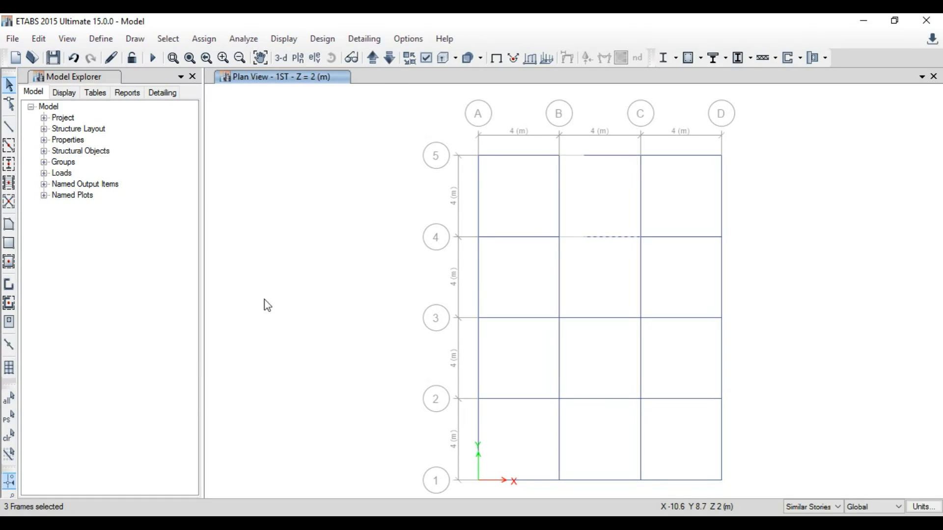
# Step: Show only the selected beams, inspect them in the 3-D view, and return to the 1ST plan view
pyautogui.rightClick(281, 230)
pyautogui.click(338, 307)
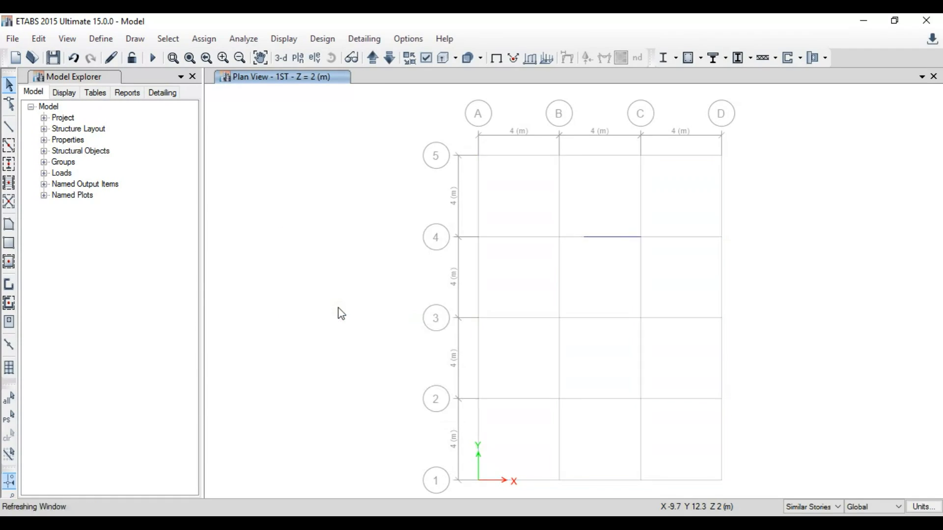
pyautogui.click(281, 58)
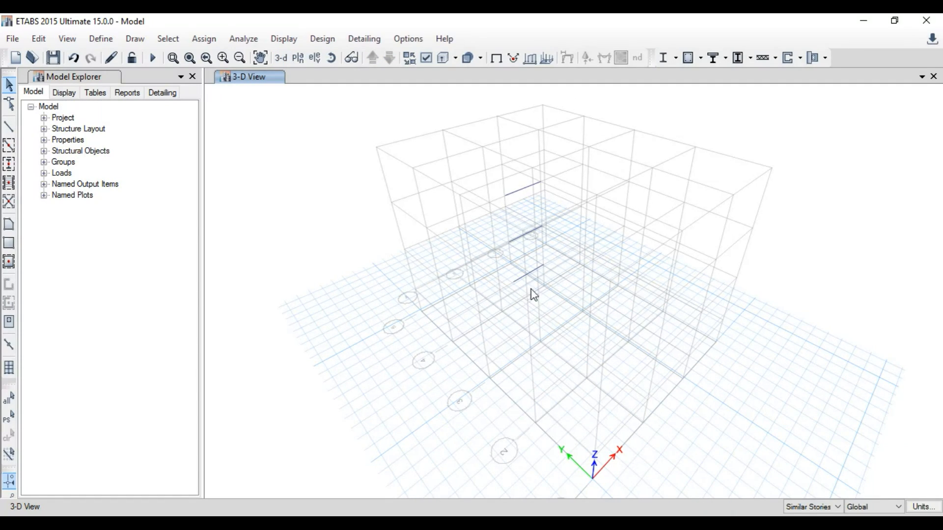
pyautogui.click(298, 58)
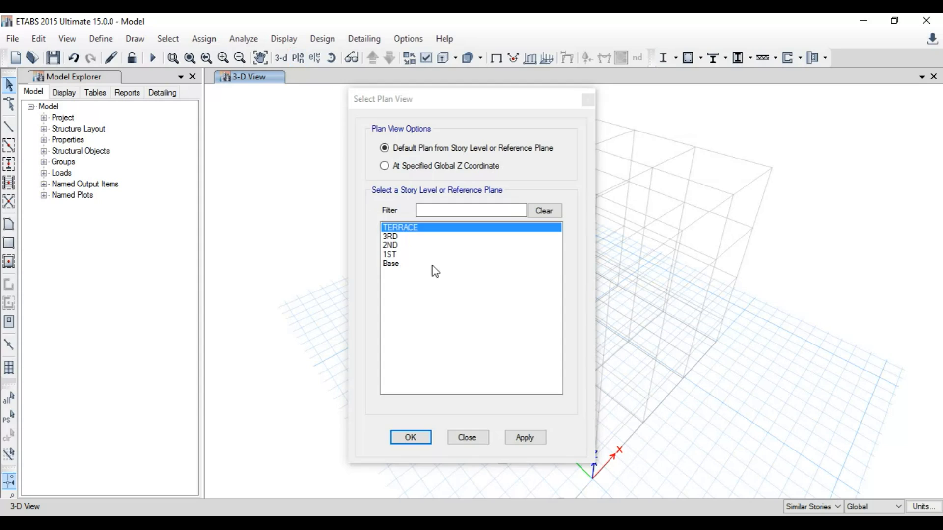
pyautogui.click(405, 254)
pyautogui.click(410, 438)
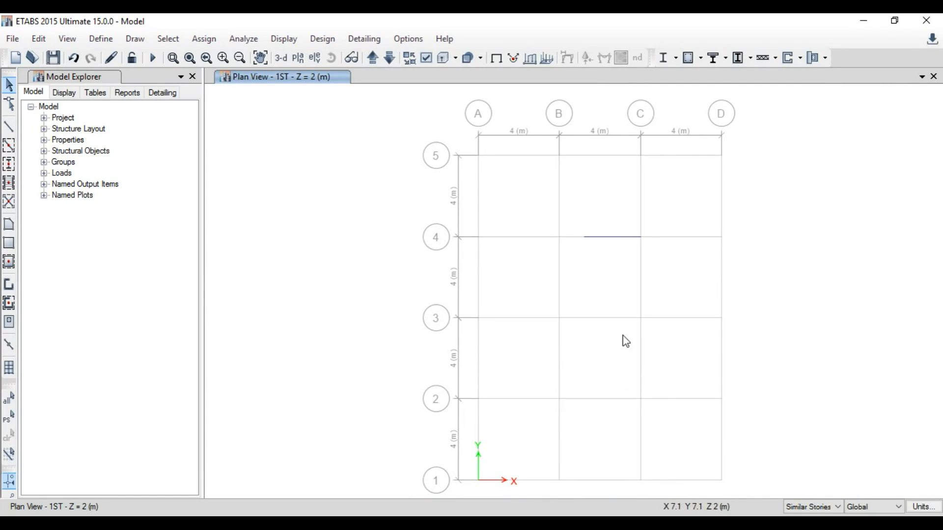
# Step: Show all objects again, select the interior beams, and assign them a 6 kN/m WALL distributed frame load
pyautogui.rightClick(224, 198)
pyautogui.click(278, 338)
pyautogui.moveTo(661, 444); pyautogui.dragTo(517, 194)
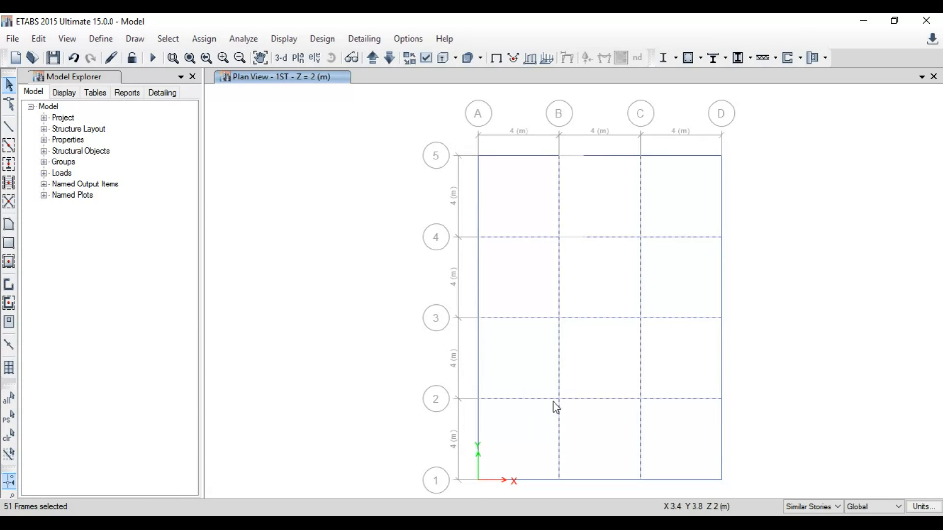
pyautogui.click(217, 40)
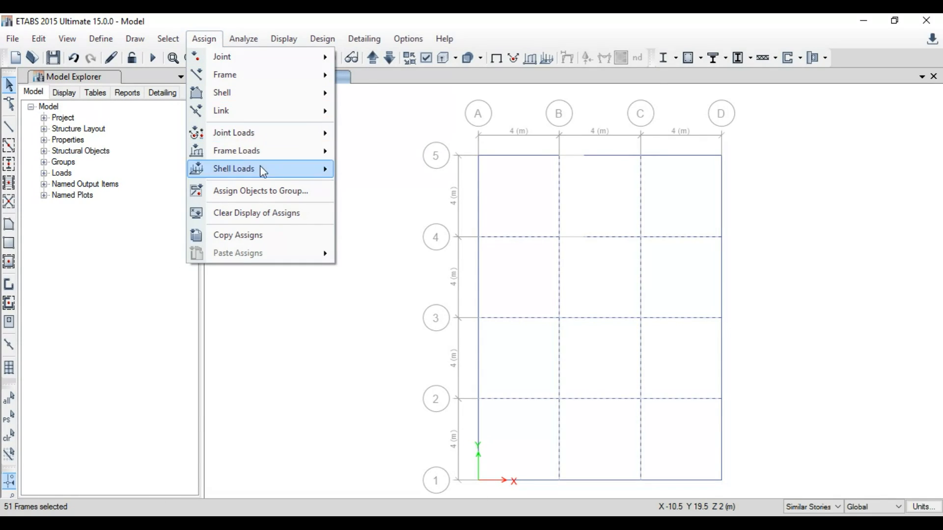
pyautogui.moveTo(287, 154)
pyautogui.click(381, 170)
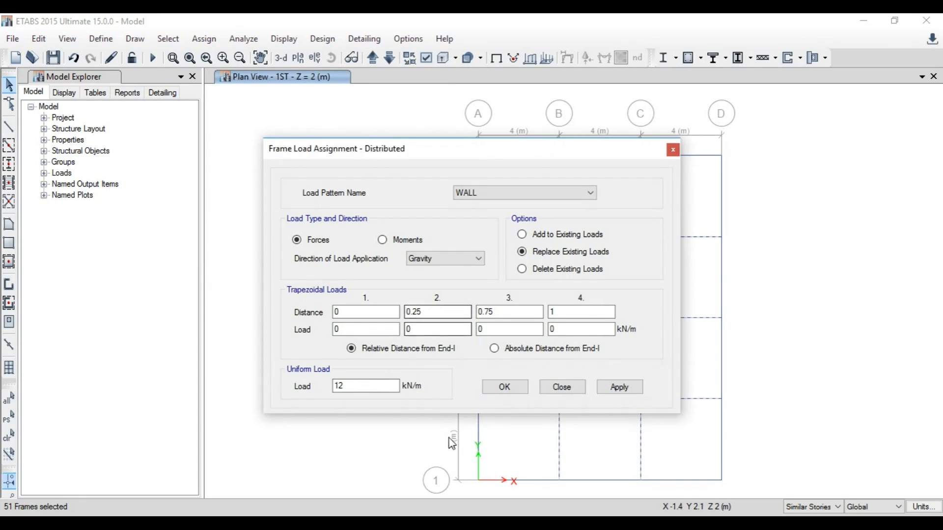
pyautogui.doubleClick(367, 387)
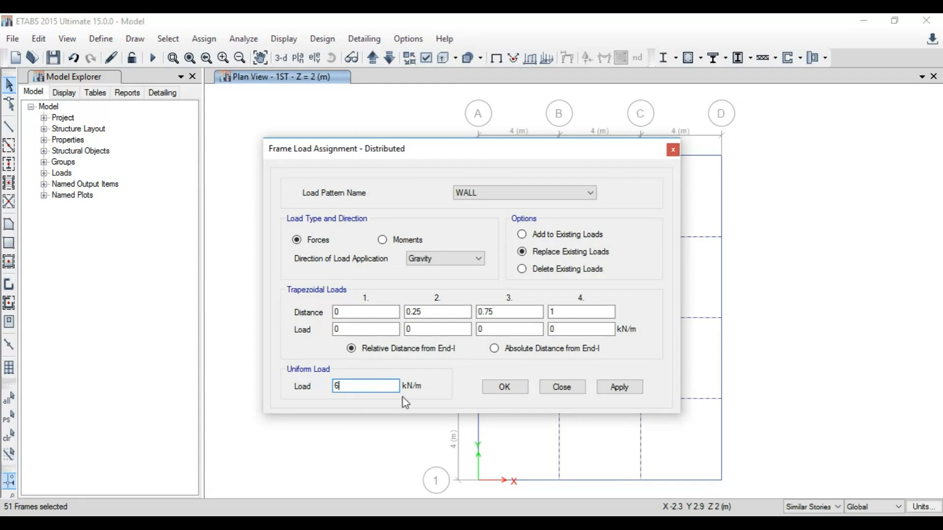
pyautogui.click(504, 386)
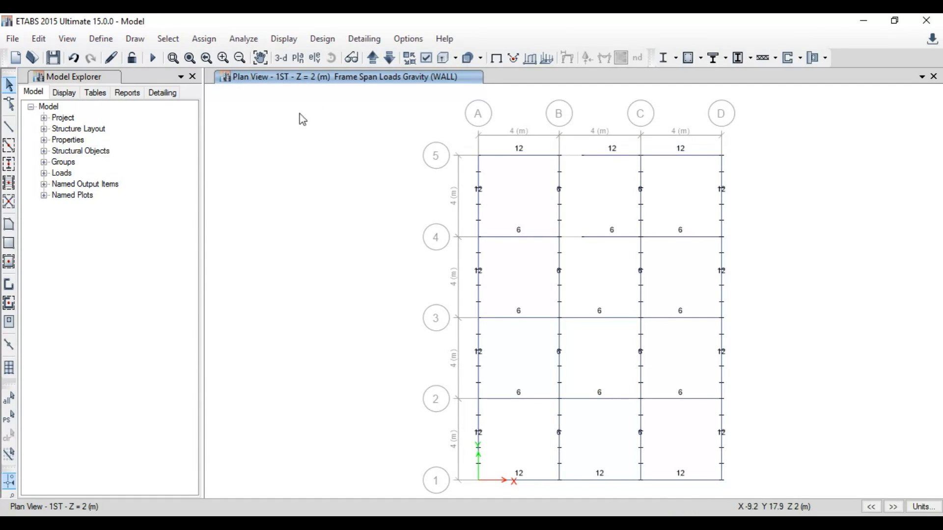
# Step: Inspect the assigned wall loads in the 3-D view and return to the 1ST plan view
pyautogui.click(281, 58)
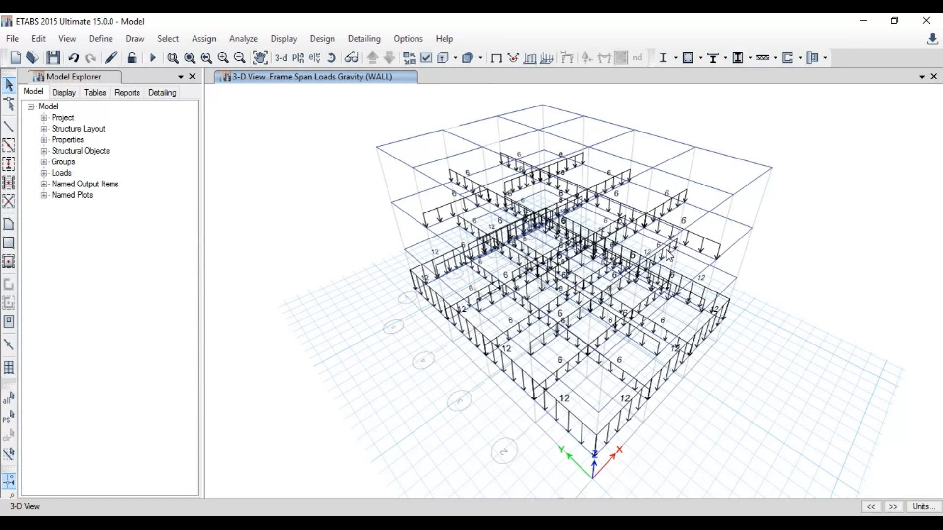
pyautogui.click(297, 58)
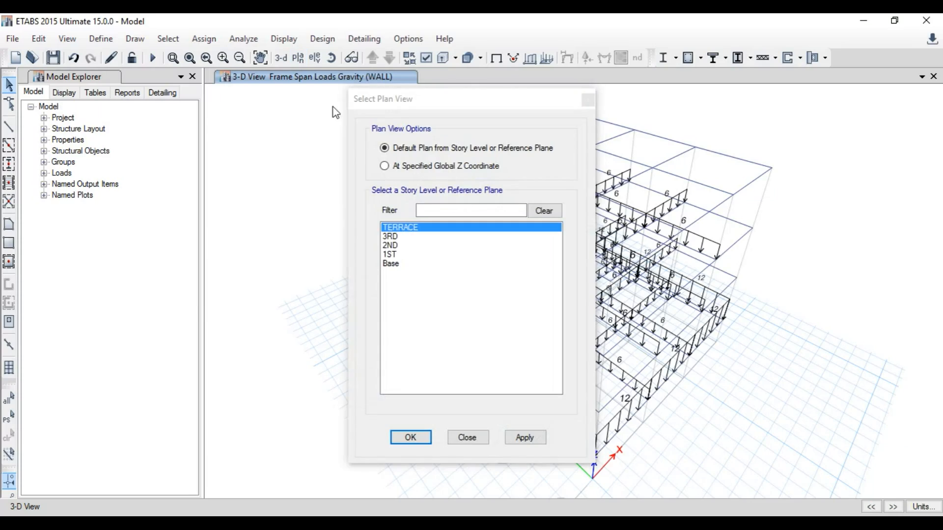
pyautogui.click(403, 254)
pyautogui.click(411, 438)
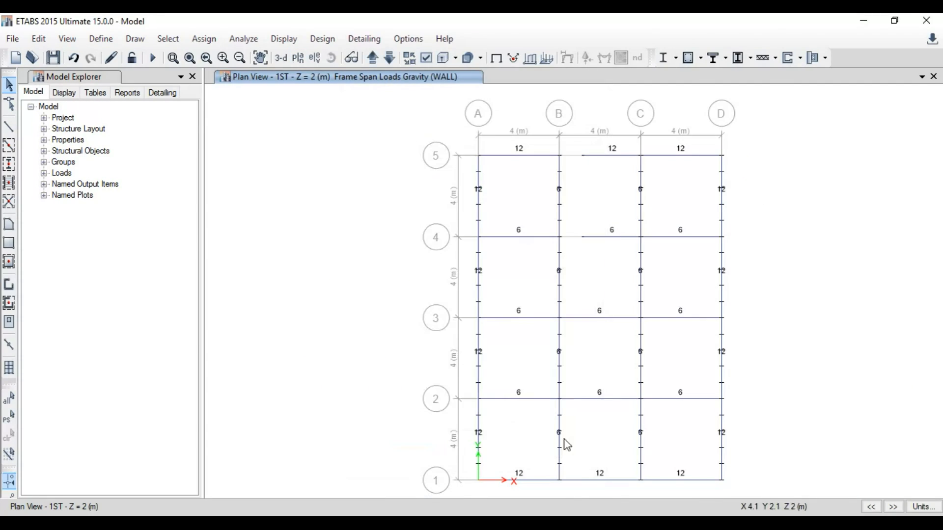
# Step: Select the perimeter beams on the similar stories and assign them a 12 kN/m WALL distributed frame load
pyautogui.moveTo(534, 480)
pyautogui.mouseDown()
pyautogui.moveTo(467, 421)
pyautogui.moveTo(472, 346)
pyautogui.moveTo(452, 251)
pyautogui.moveTo(486, 211)
pyautogui.moveTo(509, 147)
pyautogui.moveTo(609, 176)
pyautogui.moveTo(685, 158)
pyautogui.moveTo(514, 174)
pyautogui.mouseUp()
pyautogui.moveTo(747, 204); pyautogui.dragTo(717, 192)
pyautogui.moveTo(730, 290); pyautogui.dragTo(717, 284)
pyautogui.moveTo(731, 365); pyautogui.dragTo(699, 342)
pyautogui.moveTo(730, 450); pyautogui.dragTo(709, 431)
pyautogui.moveTo(704, 499); pyautogui.dragTo(689, 470)
pyautogui.moveTo(618, 489); pyautogui.dragTo(602, 453)
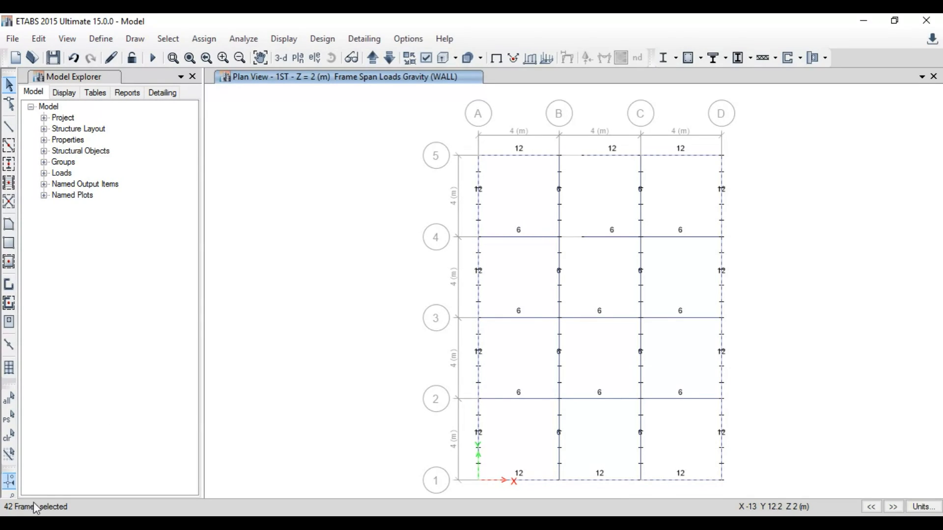
pyautogui.click(373, 58)
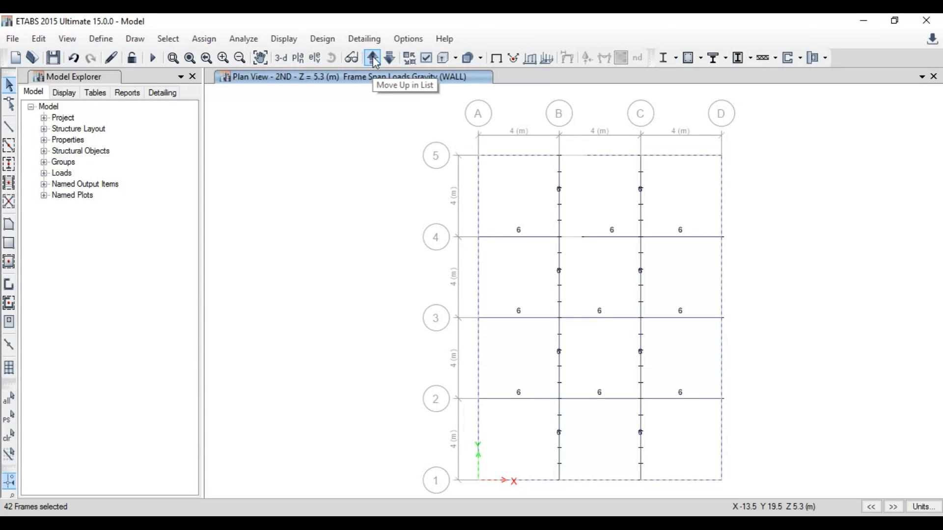
pyautogui.click(496, 58)
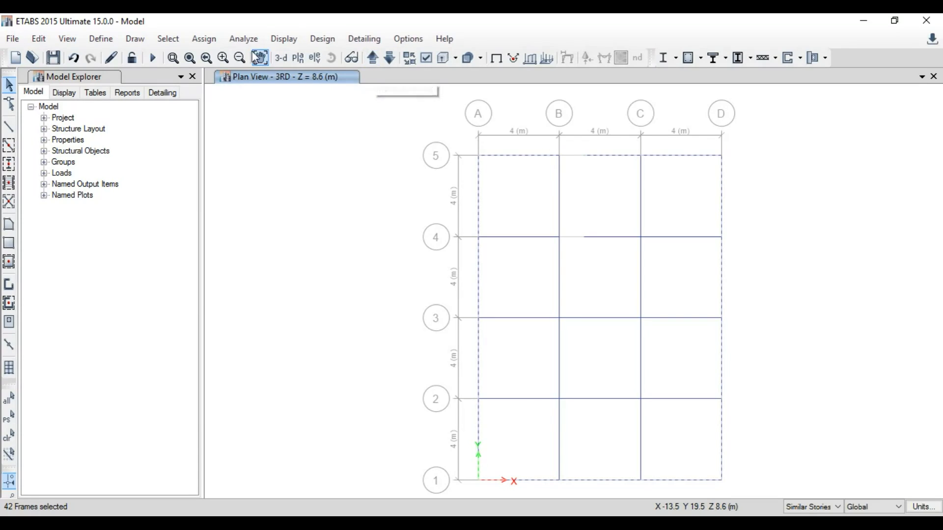
pyautogui.click(212, 38)
pyautogui.moveTo(284, 153)
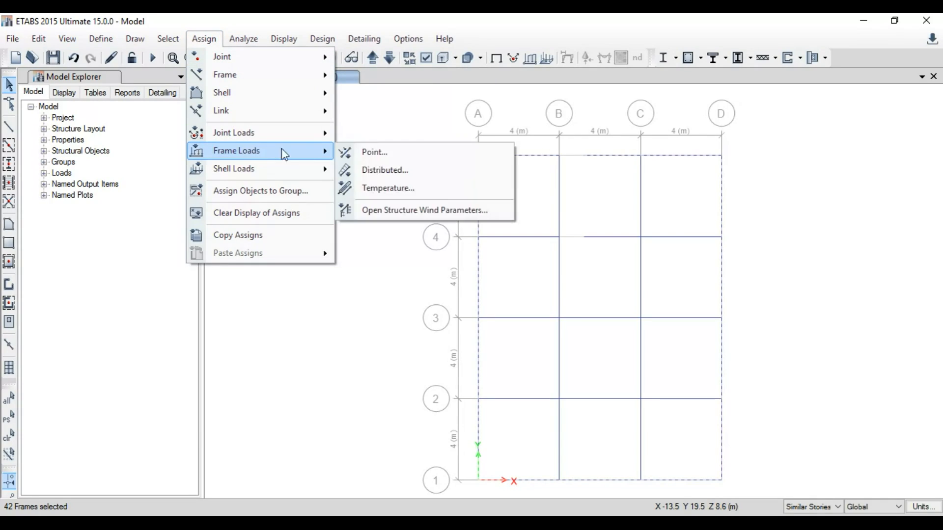
pyautogui.click(386, 169)
pyautogui.doubleClick(391, 385)
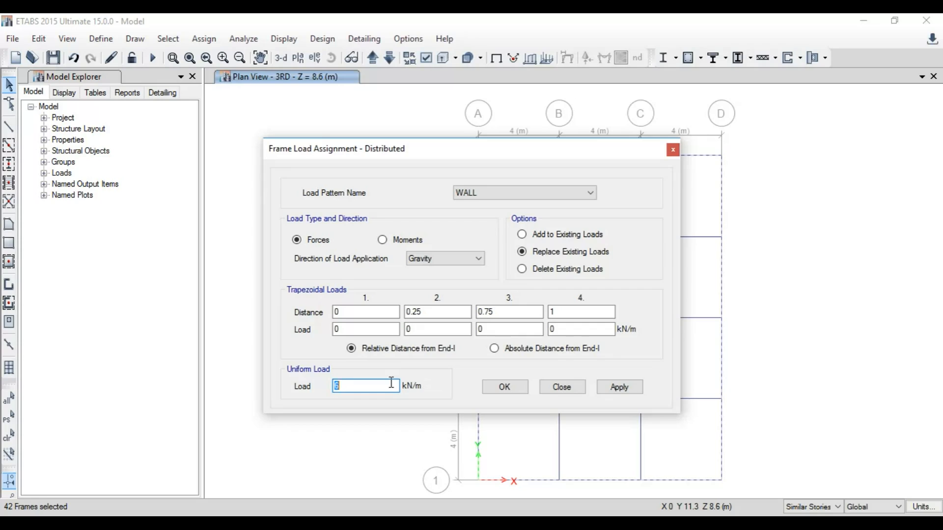
pyautogui.click(509, 387)
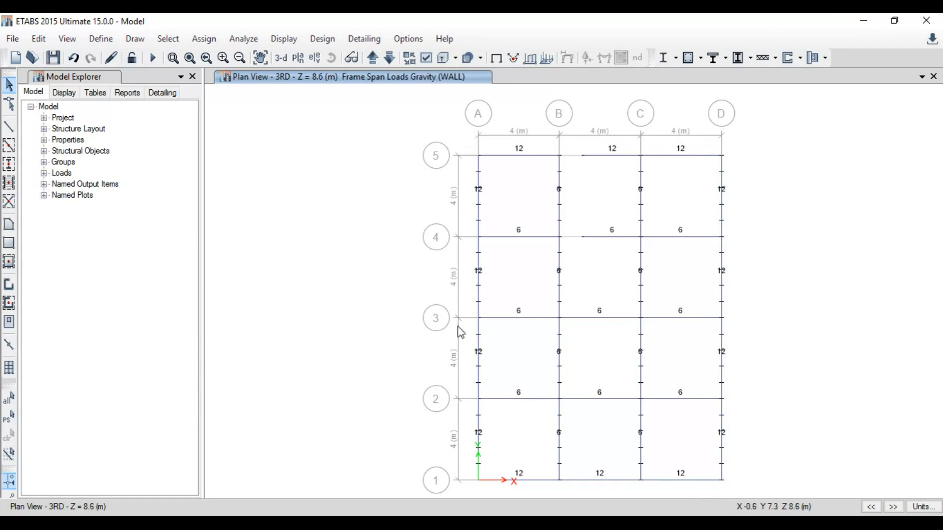
# Step: Move up to the TERRACE plan and select all of its perimeter beams
pyautogui.click(496, 59)
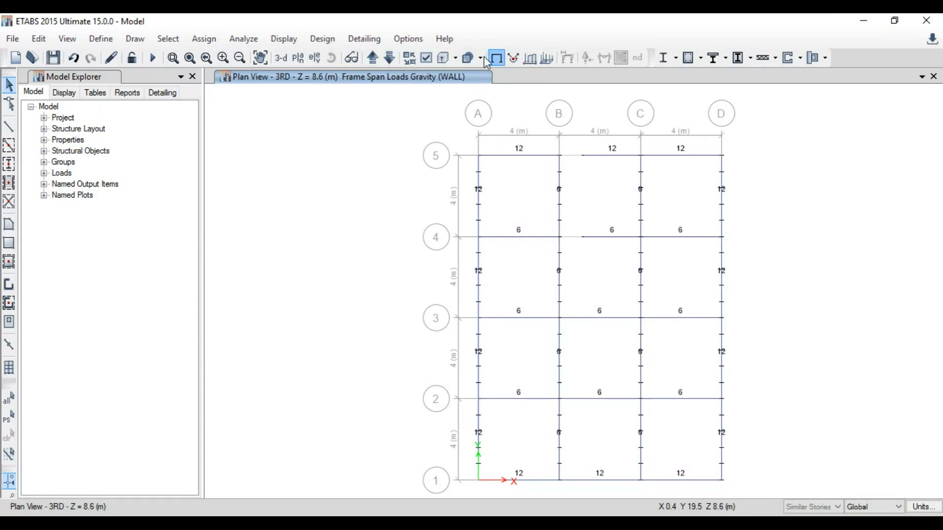
pyautogui.click(372, 58)
pyautogui.click(521, 155)
pyautogui.click(479, 197)
pyautogui.moveTo(610, 185); pyautogui.dragTo(593, 146)
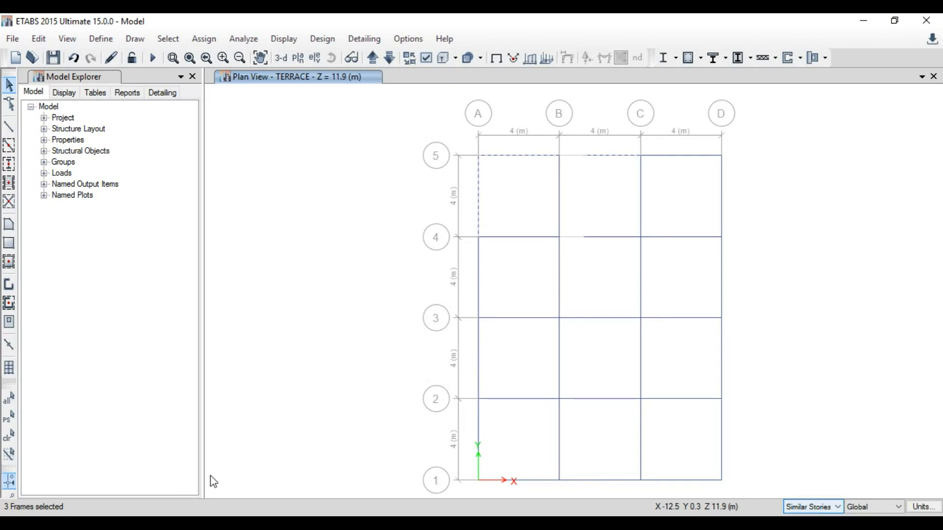
pyautogui.moveTo(697, 186); pyautogui.dragTo(682, 135)
pyautogui.moveTo(729, 195); pyautogui.dragTo(708, 187)
pyautogui.moveTo(727, 276); pyautogui.dragTo(703, 272)
pyautogui.moveTo(726, 353); pyautogui.dragTo(708, 363)
pyautogui.moveTo(746, 431); pyautogui.dragTo(698, 431)
pyautogui.moveTo(687, 486); pyautogui.dragTo(671, 473)
pyautogui.click(605, 481)
pyautogui.click(528, 481)
pyautogui.moveTo(526, 459); pyautogui.dragTo(457, 421)
pyautogui.click(484, 368)
pyautogui.click(487, 288)
# Step: Assign the selected TERRACE perimeter beams a 5 kN/m WALL distributed frame load
pyautogui.click(205, 39)
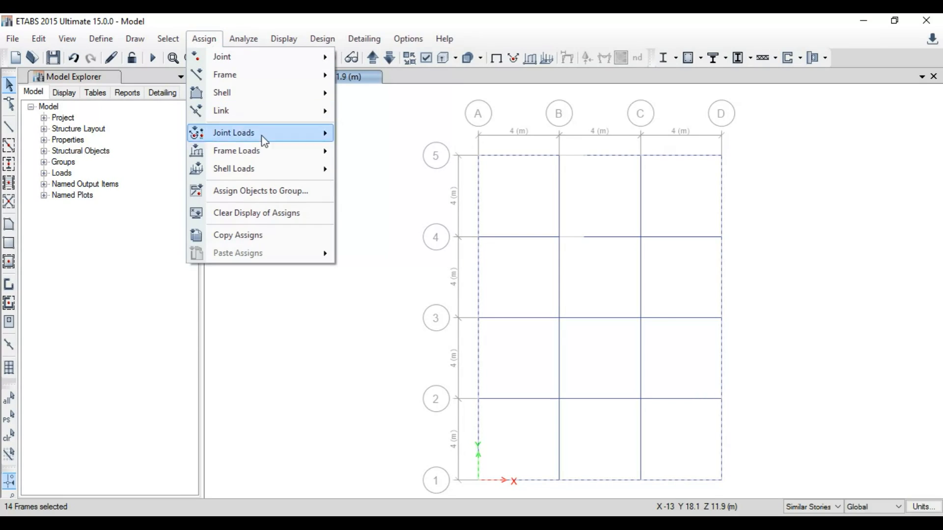
pyautogui.moveTo(265, 151)
pyautogui.click(401, 170)
pyautogui.doubleClick(371, 387)
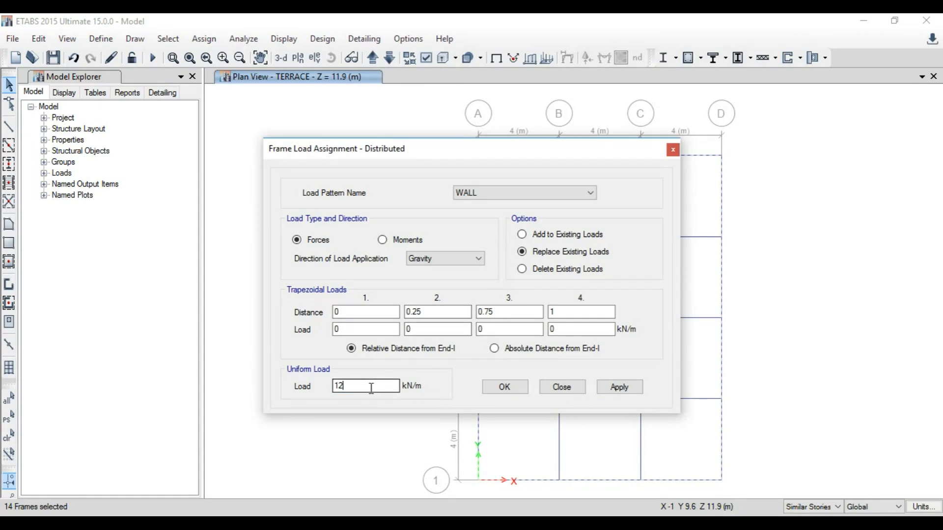
pyautogui.click(520, 390)
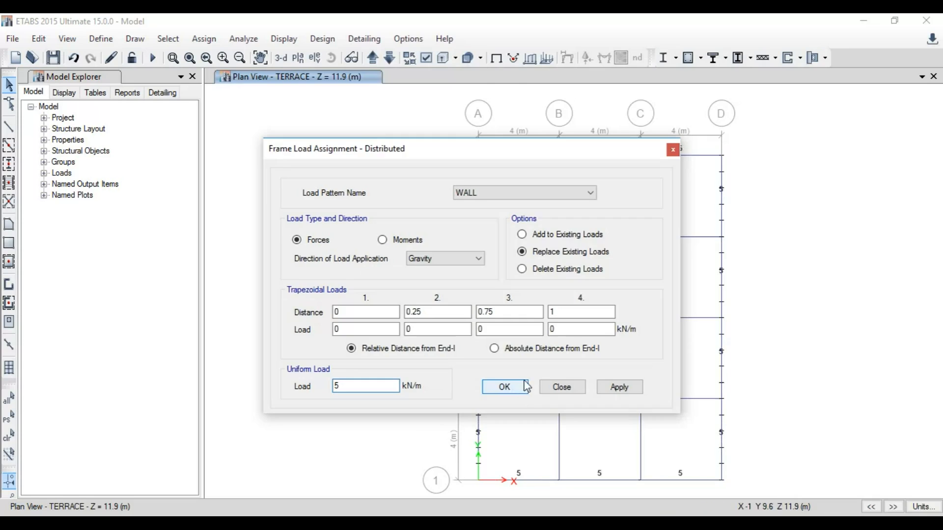
# Step: Inspect all wall loads in the 3-D view and return to the 1ST plan view
pyautogui.click(281, 57)
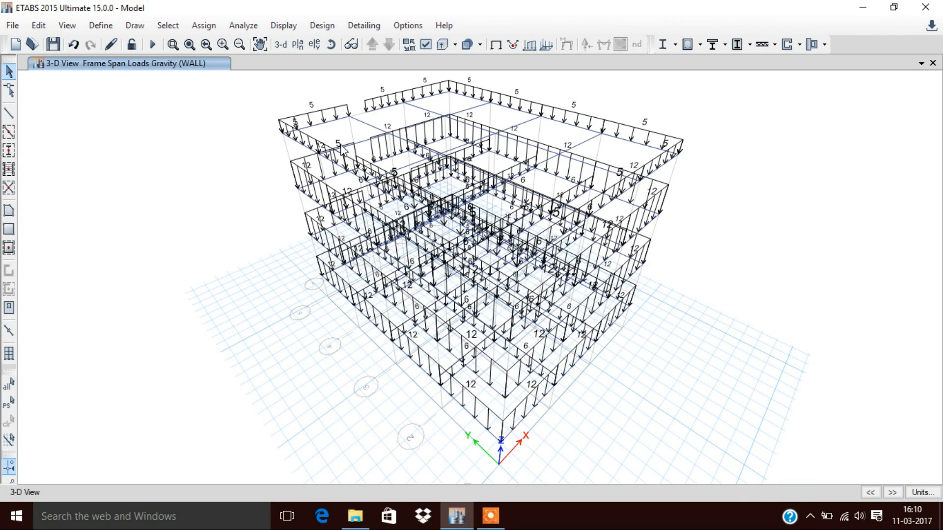
pyautogui.click(298, 44)
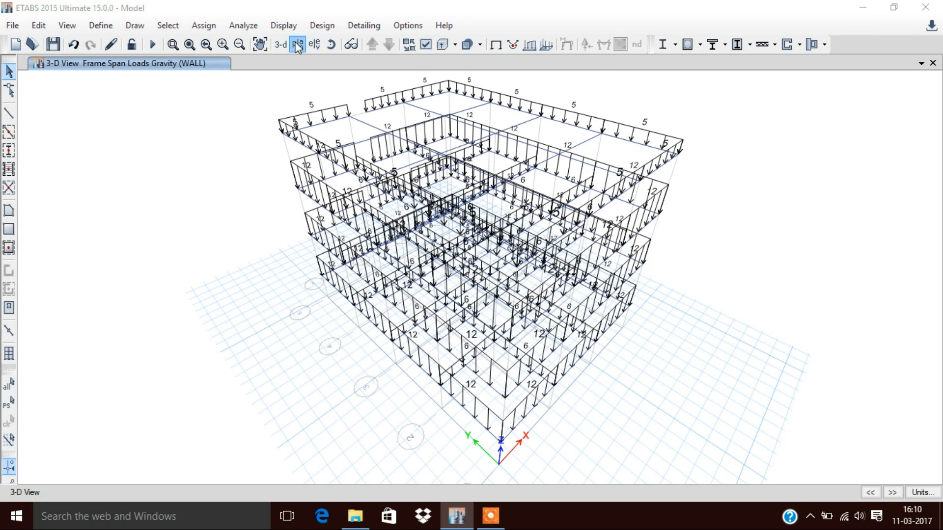
pyautogui.click(389, 240)
pyautogui.click(415, 428)
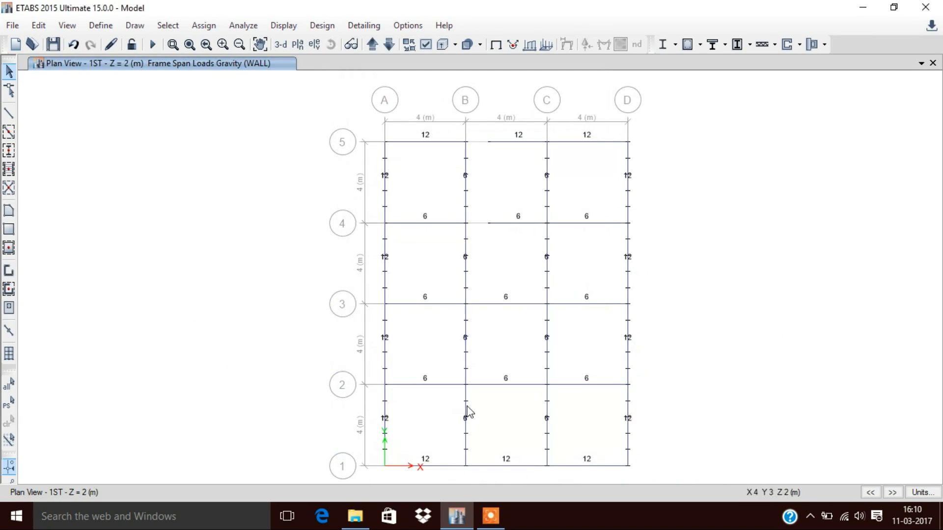
# Step: Clear the load display and turn on floor objects in the view options for the 1ST plan
pyautogui.click(497, 46)
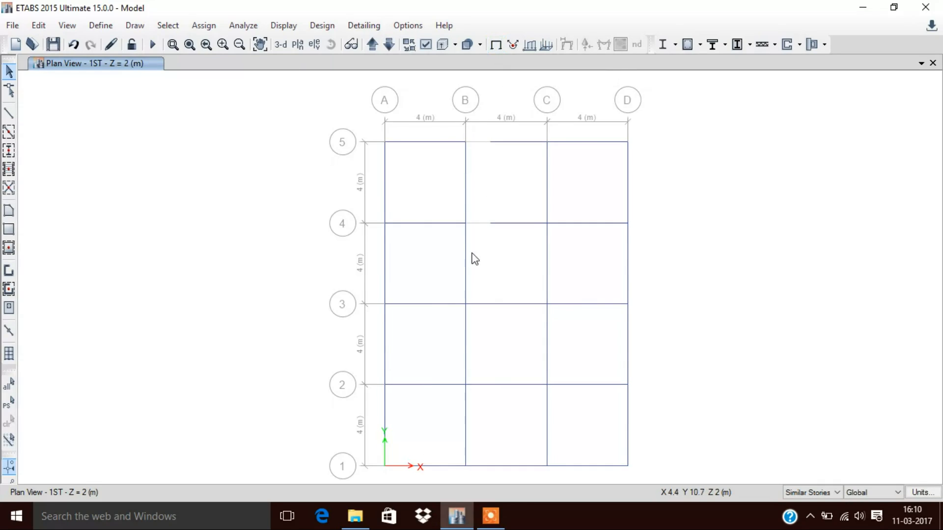
pyautogui.click(425, 44)
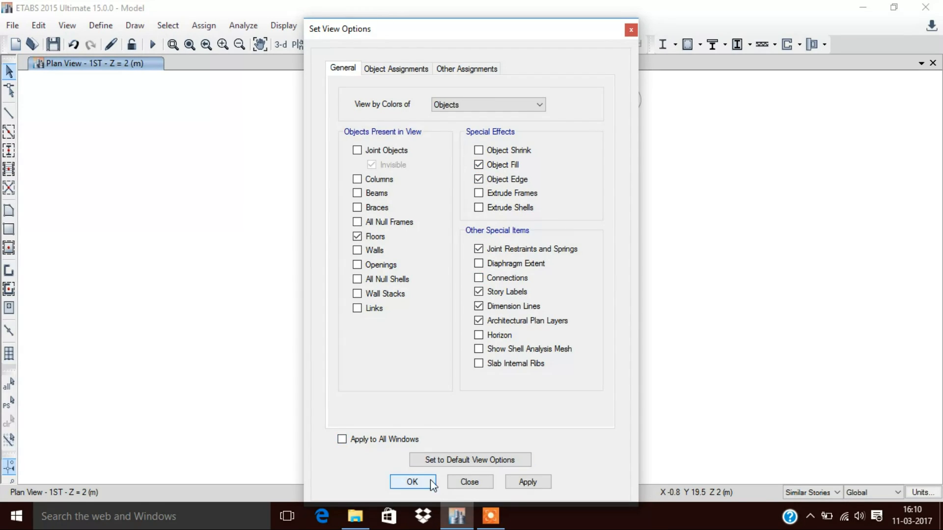
pyautogui.click(521, 481)
pyautogui.moveTo(436, 33); pyautogui.dragTo(699, 53)
pyautogui.click(677, 499)
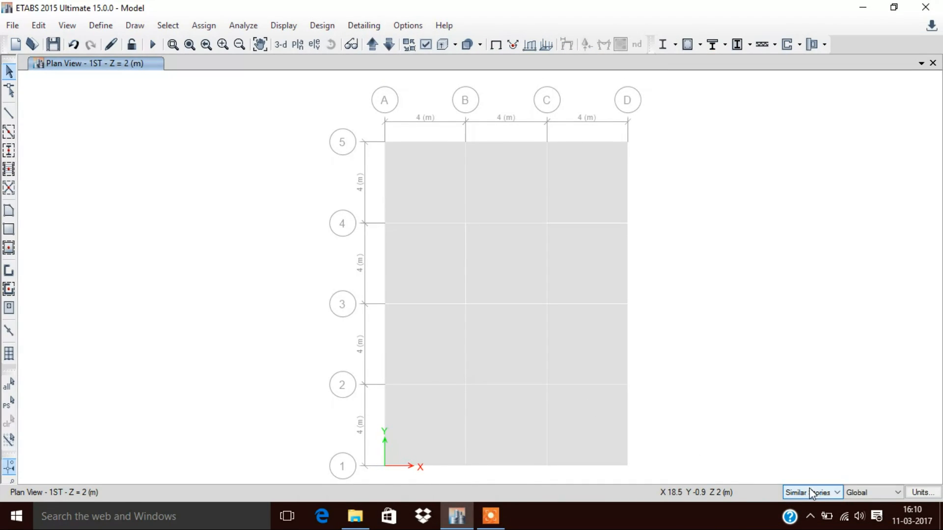
# Step: Select all twelve floor slab panels on the 1ST plan across the similar stories
pyautogui.click(423, 426)
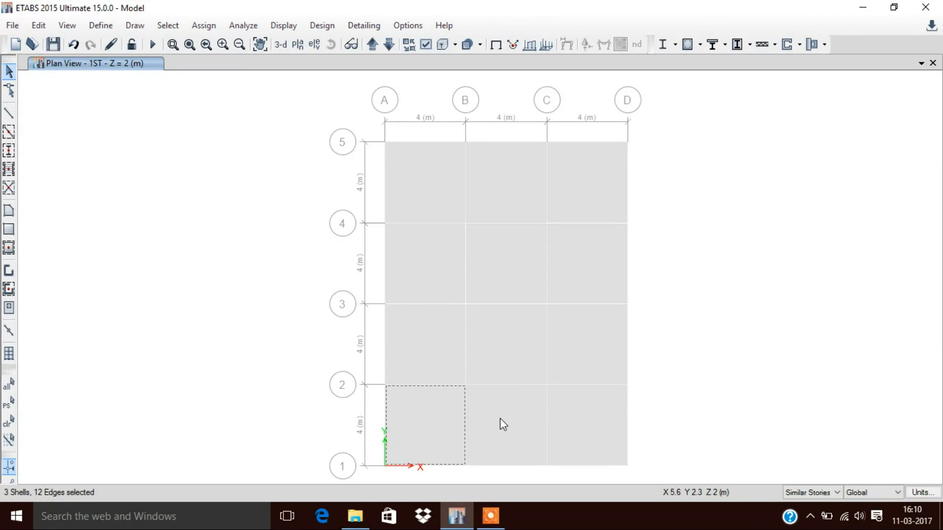
pyautogui.click(558, 421)
pyautogui.click(577, 360)
pyautogui.click(497, 349)
pyautogui.click(439, 285)
pyautogui.click(493, 261)
pyautogui.click(568, 261)
pyautogui.click(568, 179)
pyautogui.click(496, 181)
pyautogui.click(419, 180)
# Step: Assign the selected slabs a uniform Live shell load of 2 kN/m² in the gravity direction
pyautogui.click(203, 25)
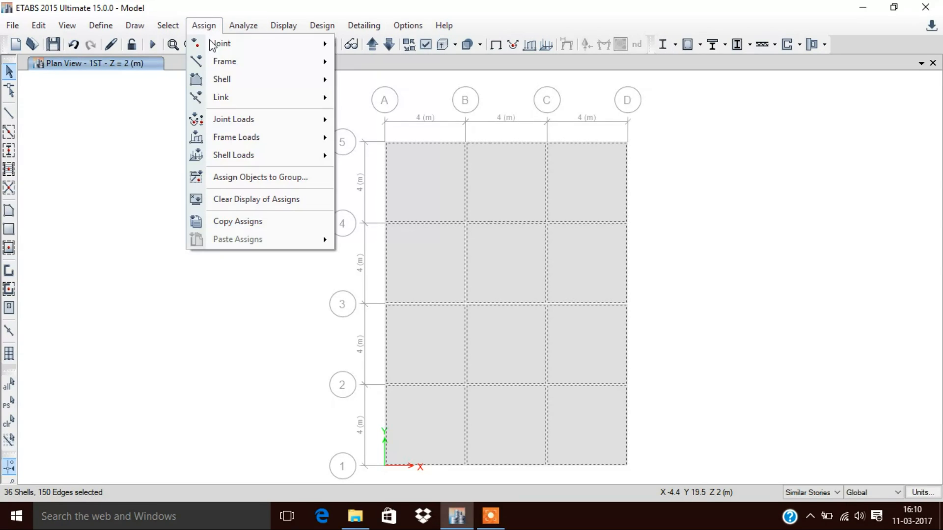
pyautogui.moveTo(253, 156)
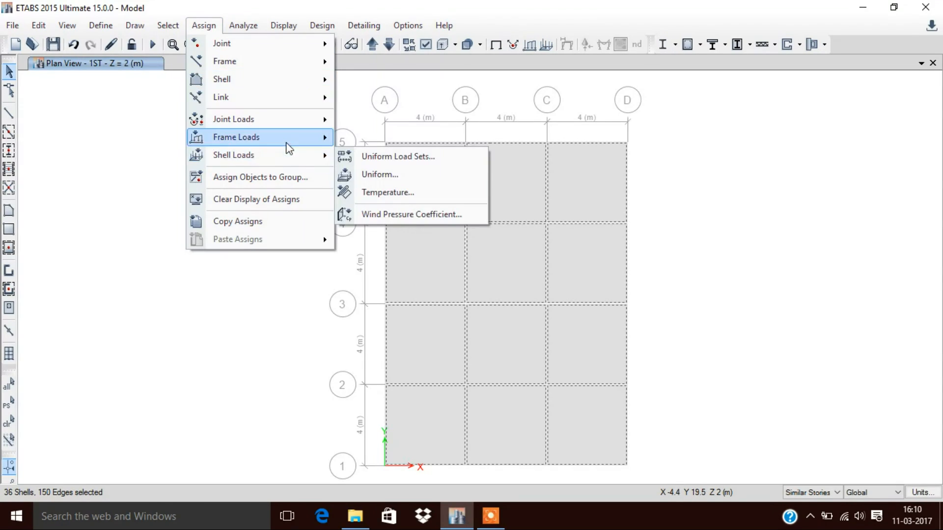
pyautogui.click(414, 174)
pyautogui.click(493, 220)
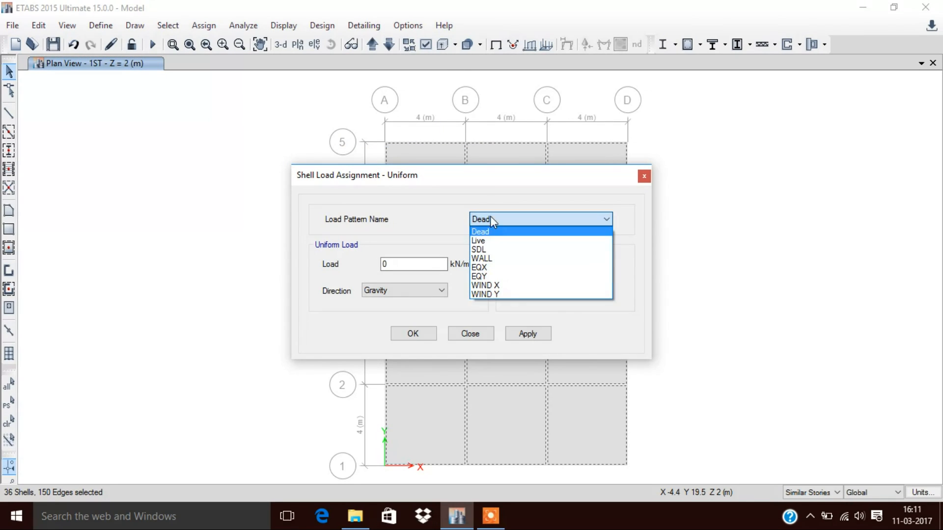
pyautogui.click(486, 240)
pyautogui.doubleClick(428, 260)
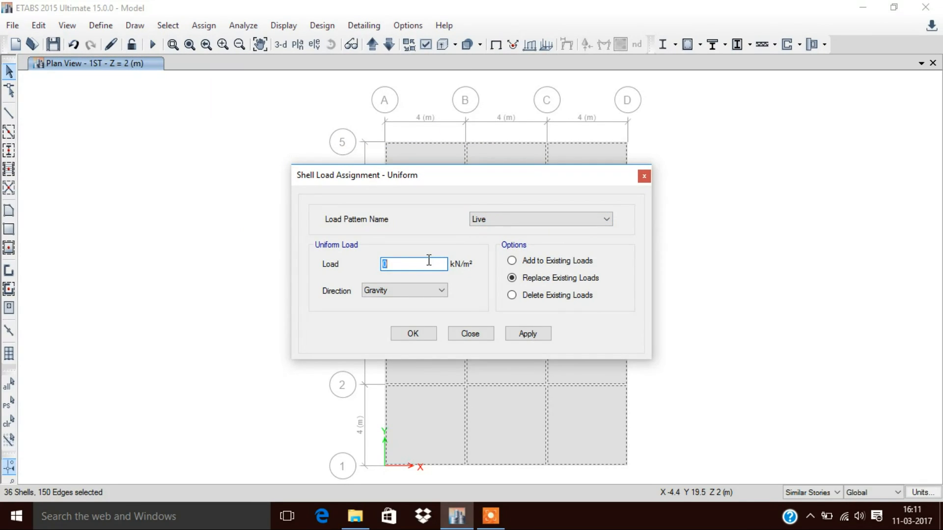
pyautogui.write('2')
pyautogui.click(413, 333)
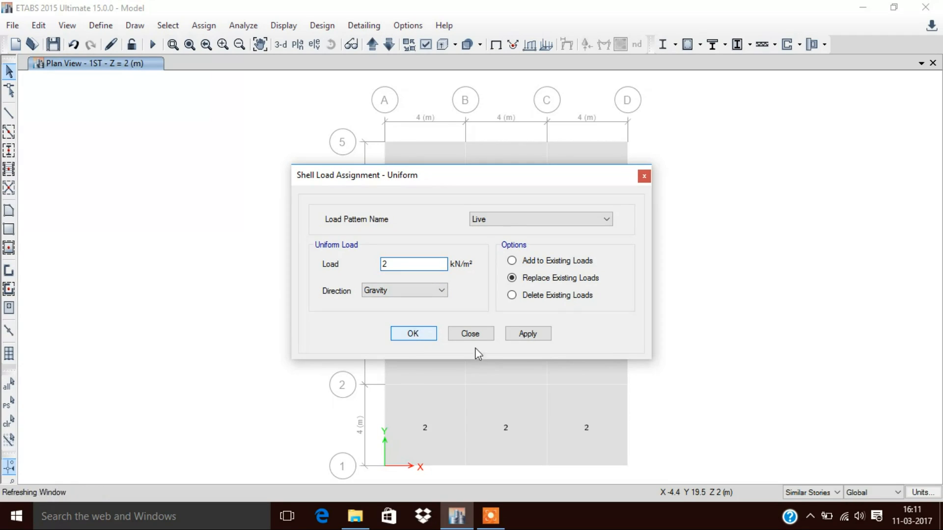
# Step: Step up through the 2ND, 3RD and TERRACE plans to check the live loads
pyautogui.click(376, 46)
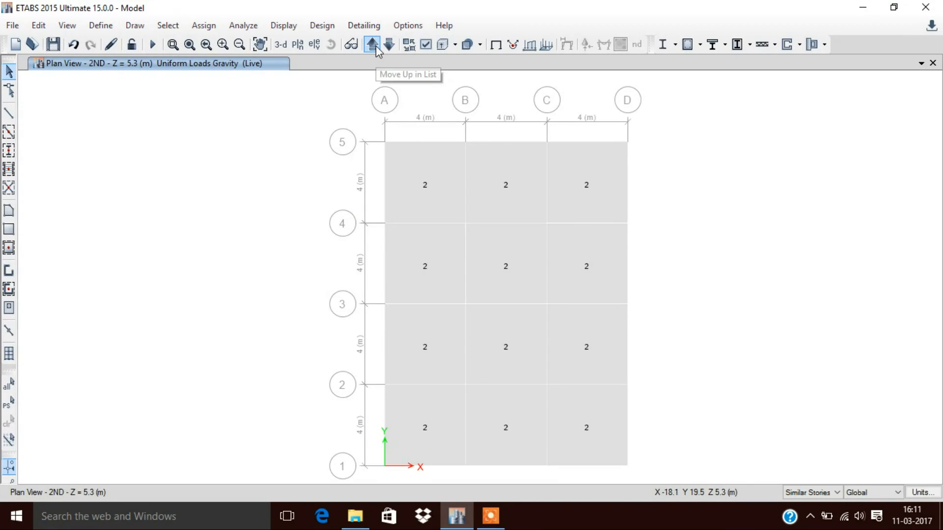
pyautogui.click(376, 46)
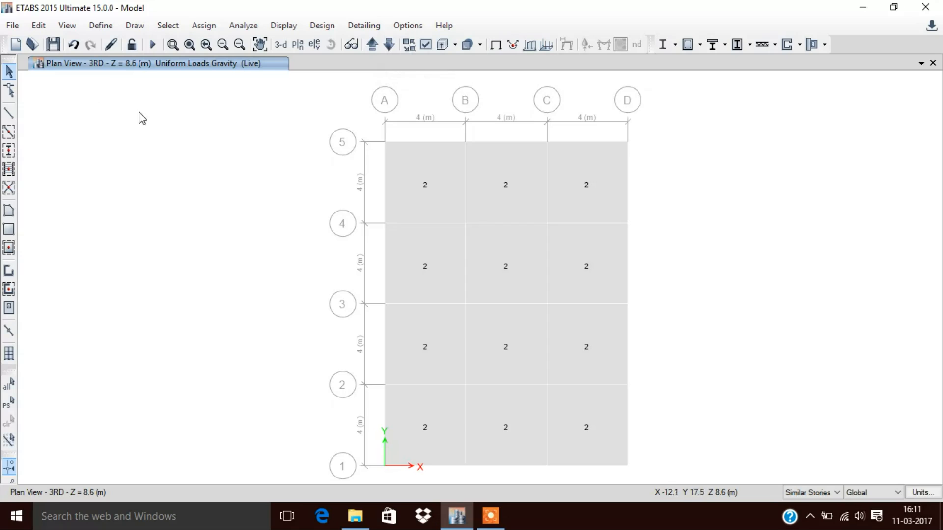
pyautogui.click(376, 46)
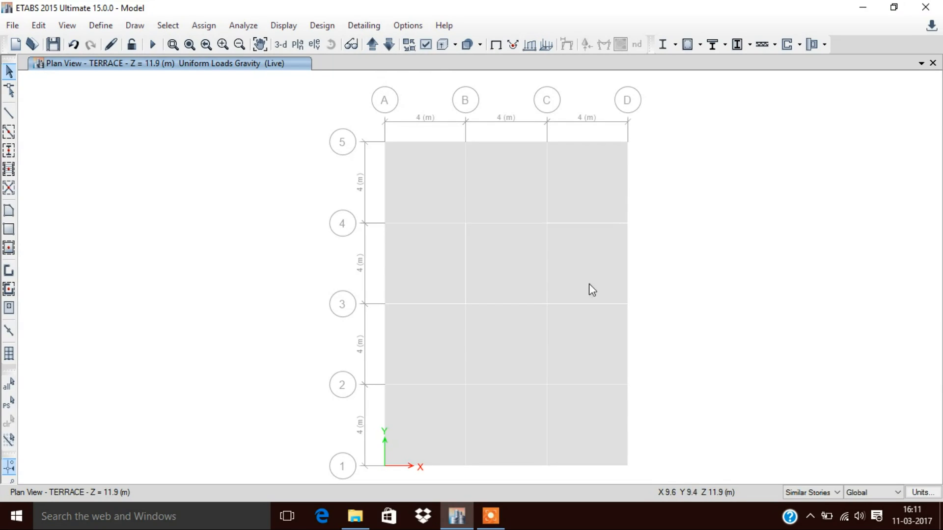
# Step: Switch the selection mode to One Story and select all floor slabs on the TERRACE plan
pyautogui.click(829, 493)
pyautogui.click(820, 505)
pyautogui.click(437, 190)
pyautogui.click(506, 192)
pyautogui.click(571, 194)
pyautogui.click(444, 334)
pyautogui.click(566, 339)
pyautogui.click(594, 415)
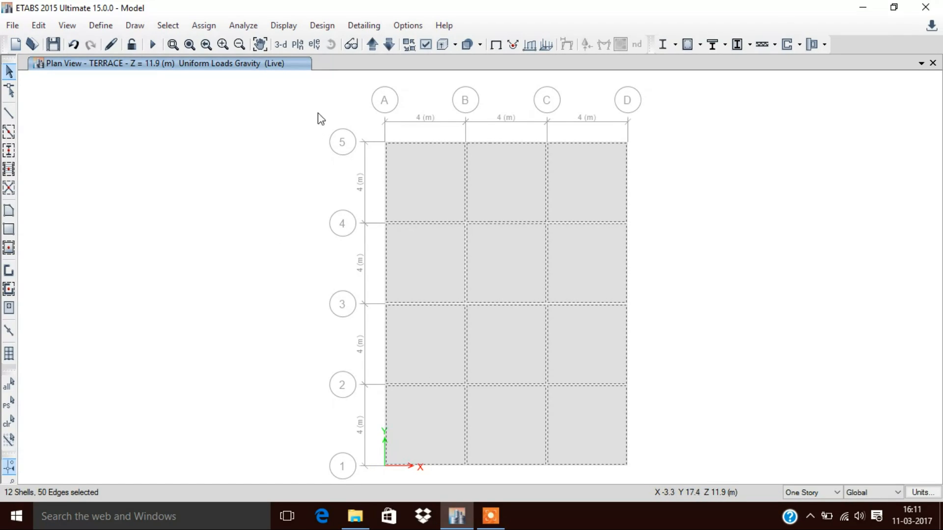
# Step: Assign the selected TERRACE slabs a uniform Live shell load of 3 kN/m² in the gravity direction
pyautogui.click(203, 25)
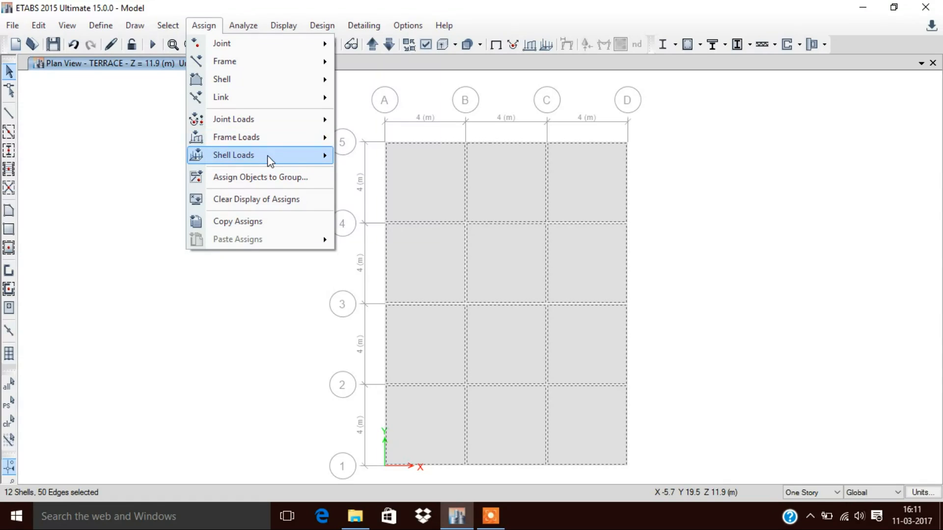
pyautogui.moveTo(267, 155)
pyautogui.click(386, 174)
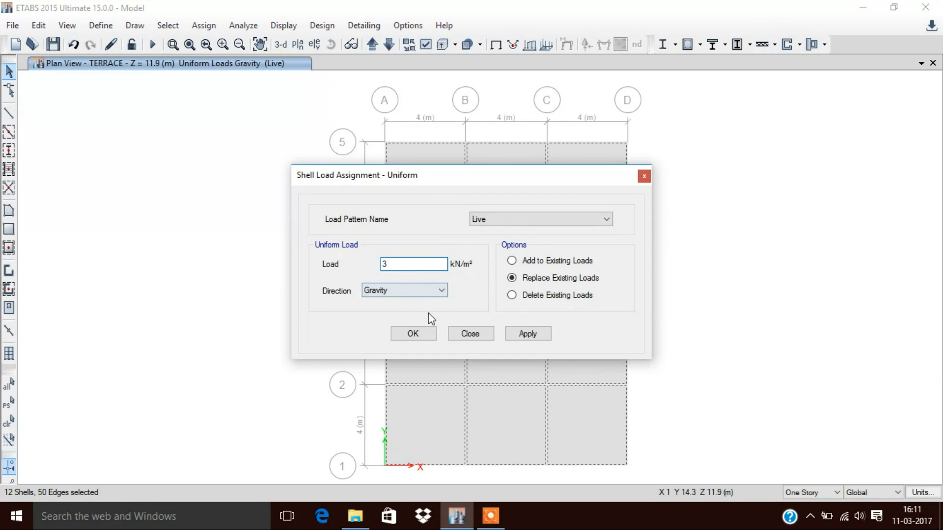
pyautogui.click(421, 332)
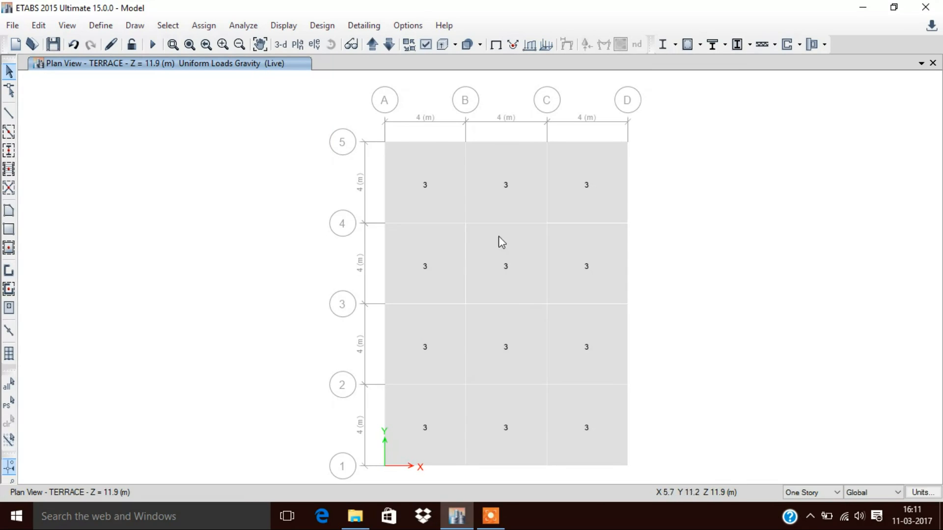
# Step: Check the live loads in the 3-D view and return to the TERRACE plan
pyautogui.click(280, 45)
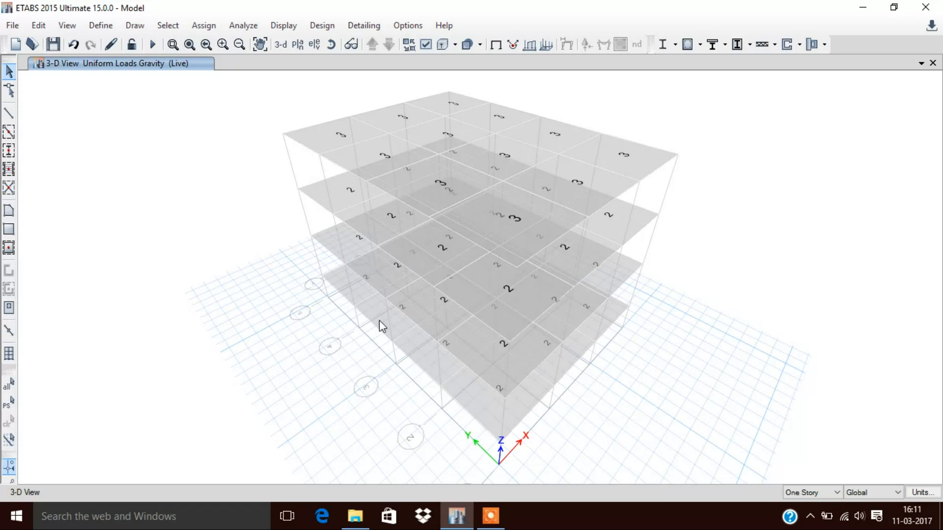
pyautogui.click(298, 45)
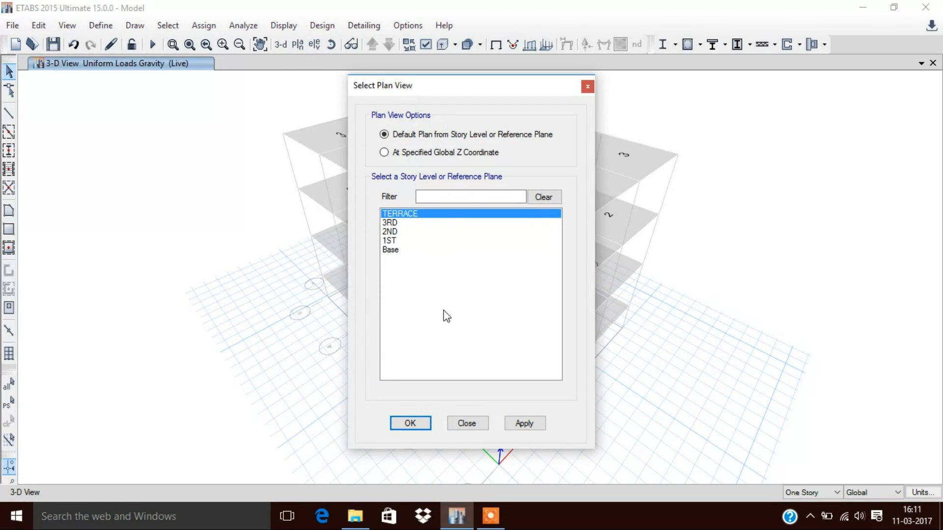
pyautogui.click(470, 424)
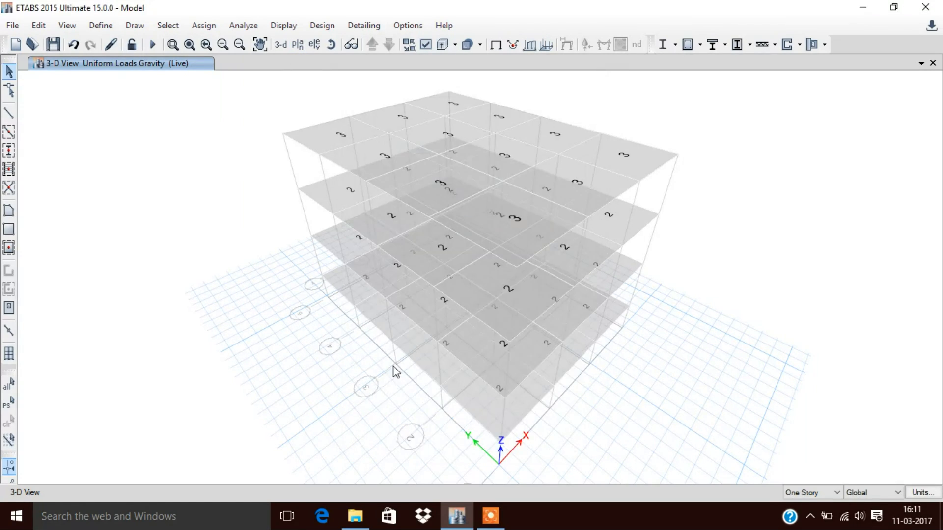
pyautogui.click(298, 45)
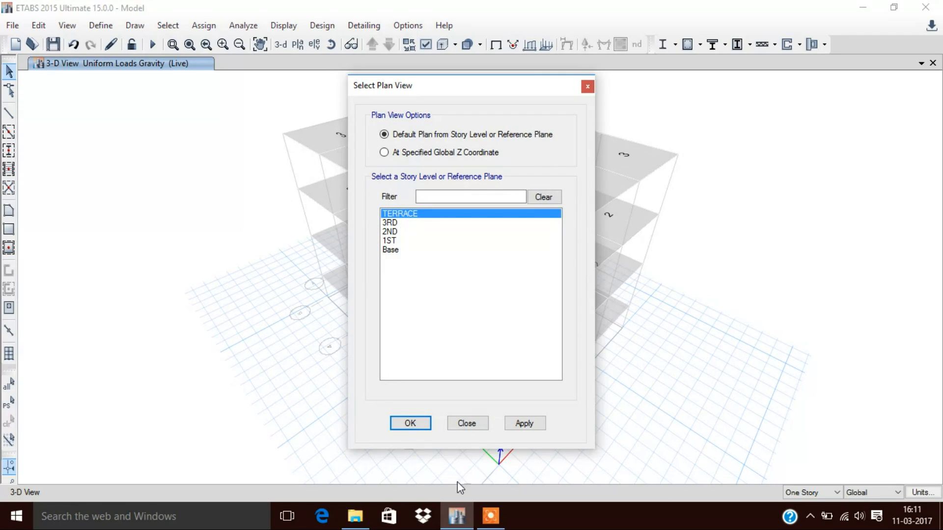
pyautogui.click(414, 423)
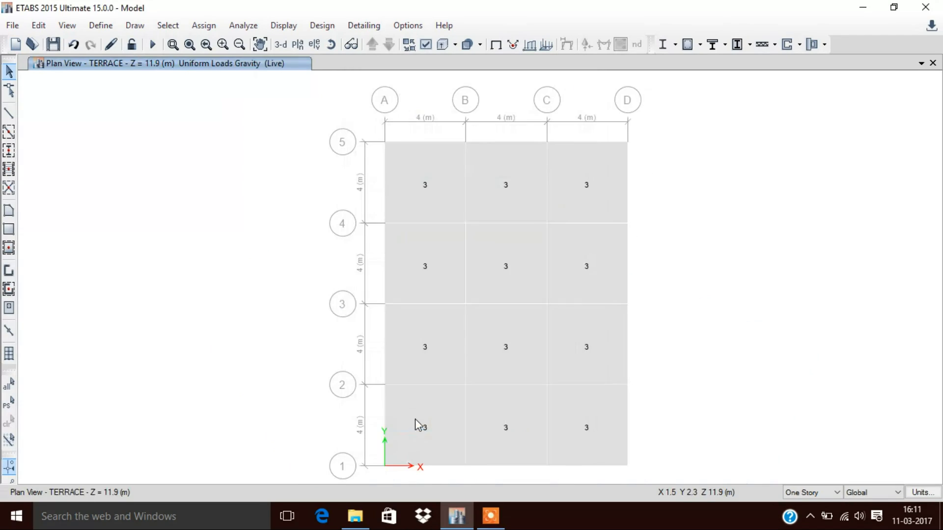
# Step: Select all twelve floor slab panels on the TERRACE plan
pyautogui.click(420, 273)
pyautogui.click(442, 198)
pyautogui.click(506, 189)
pyautogui.click(572, 189)
pyautogui.click(588, 276)
pyautogui.click(507, 280)
pyautogui.click(506, 352)
pyautogui.click(588, 352)
pyautogui.click(577, 412)
pyautogui.click(506, 417)
pyautogui.click(441, 420)
# Step: Assign the selected TERRACE slabs a uniform SDL shell load of 2.4 kN/m² in the gravity direction
pyautogui.click(203, 25)
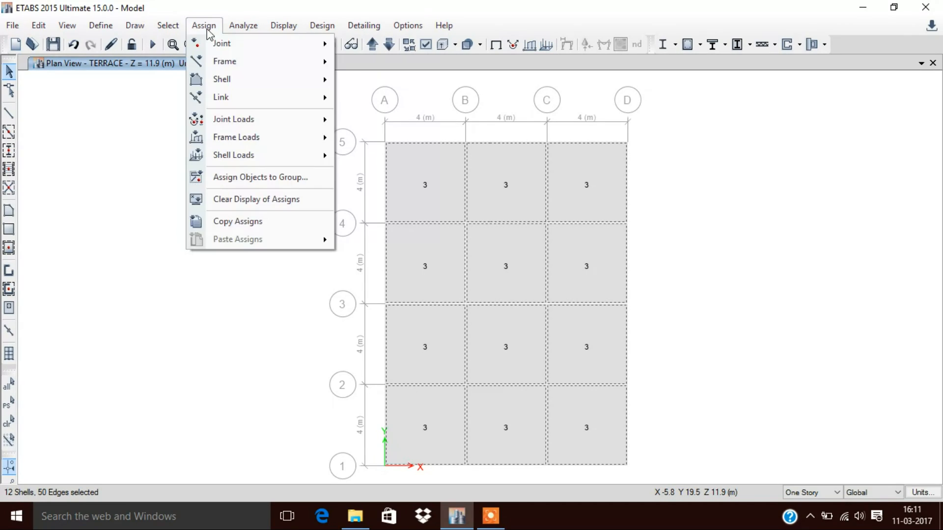
pyautogui.moveTo(328, 156)
pyautogui.click(405, 175)
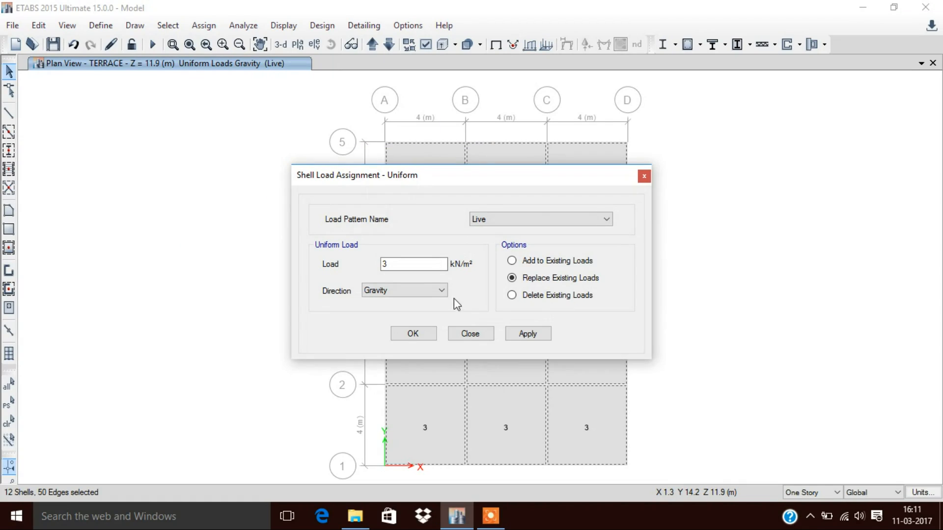
pyautogui.click(492, 222)
pyautogui.click(490, 250)
pyautogui.click(406, 268)
pyautogui.write('2.4')
pyautogui.click(418, 333)
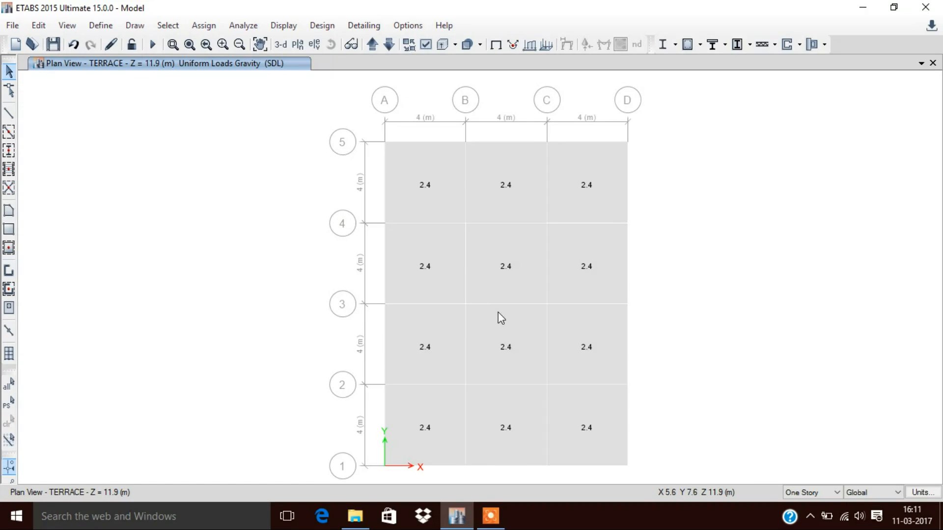
# Step: Open the 2ND story plan and switch the selection mode to Similar Stories
pyautogui.click(281, 45)
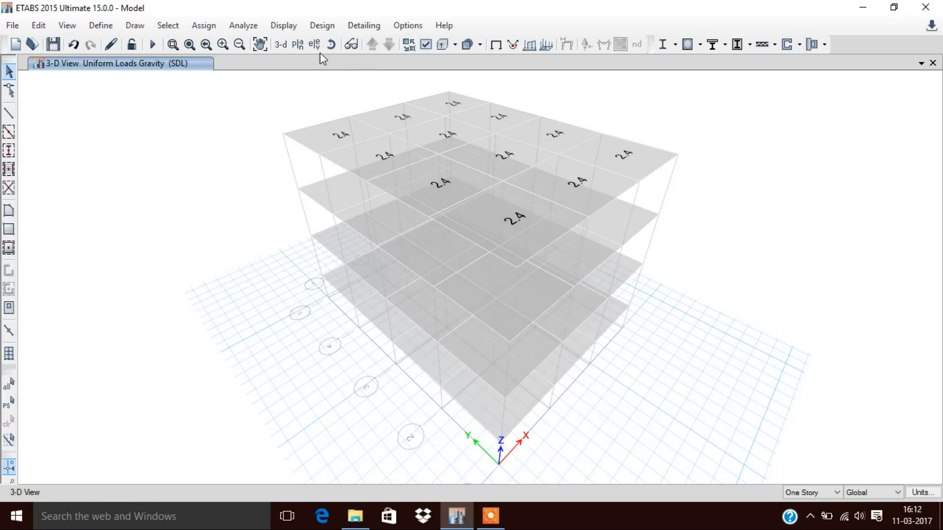
pyautogui.click(297, 44)
pyautogui.click(402, 232)
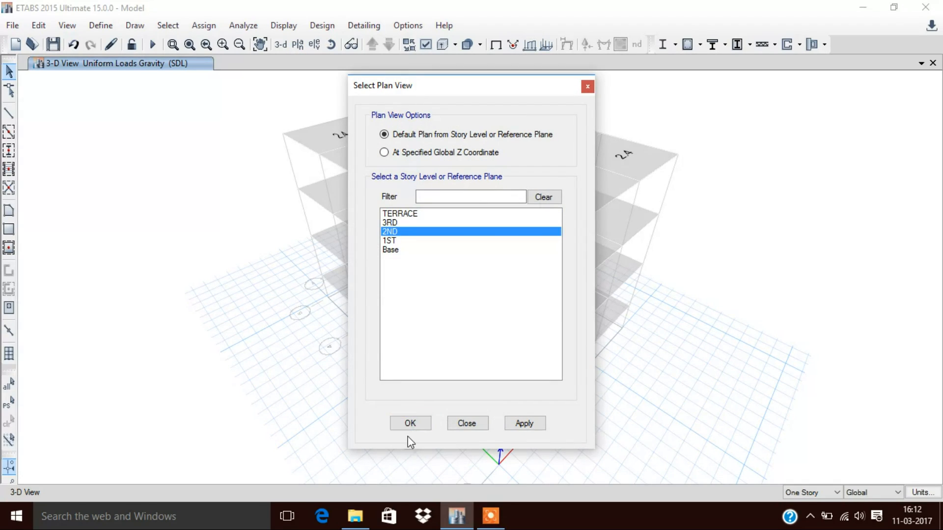
pyautogui.click(410, 424)
pyautogui.click(828, 493)
pyautogui.click(807, 518)
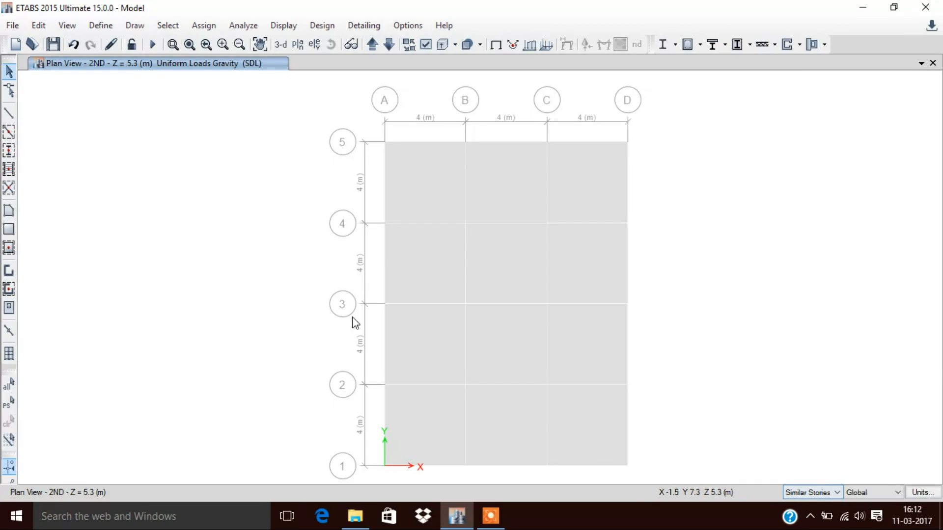
# Step: Select all twelve floor slab panels on the 2ND plan across the similar stories
pyautogui.click(417, 185)
pyautogui.click(538, 214)
pyautogui.click(559, 216)
pyautogui.click(577, 247)
pyautogui.click(491, 267)
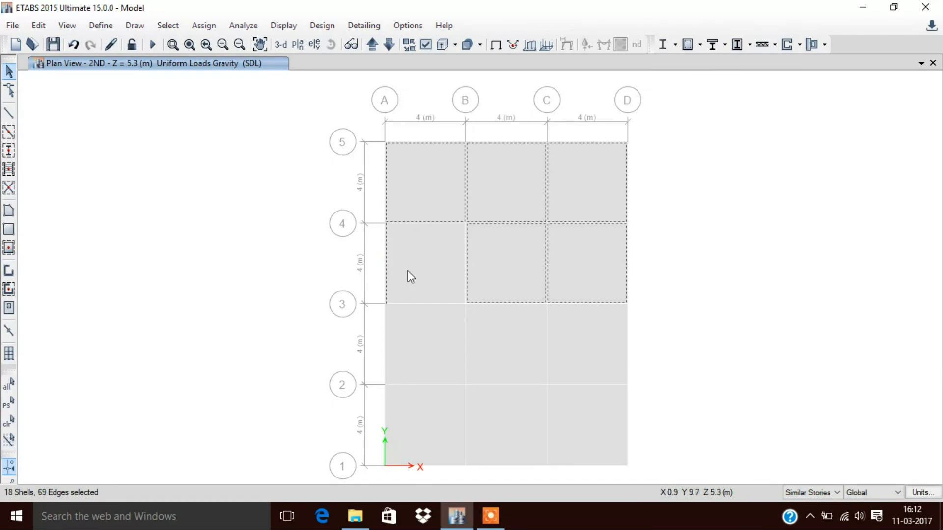
pyautogui.click(432, 269)
pyautogui.click(442, 325)
pyautogui.click(486, 334)
pyautogui.click(603, 335)
pyautogui.click(596, 441)
pyautogui.click(505, 415)
pyautogui.click(437, 417)
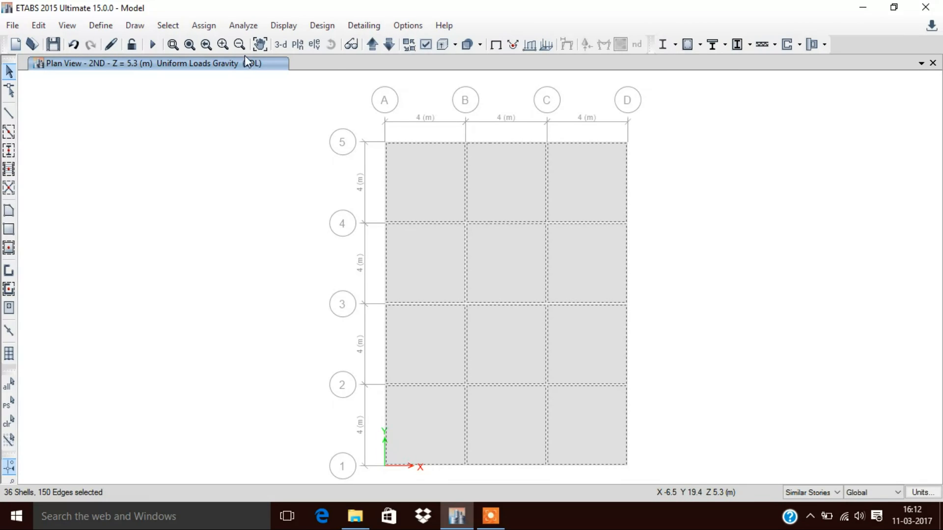
# Step: Assign the selected slabs a uniform SDL shell load of 1.2 kN/m² in the gravity direction and view it in 3-D
pyautogui.click(203, 25)
pyautogui.moveTo(315, 160)
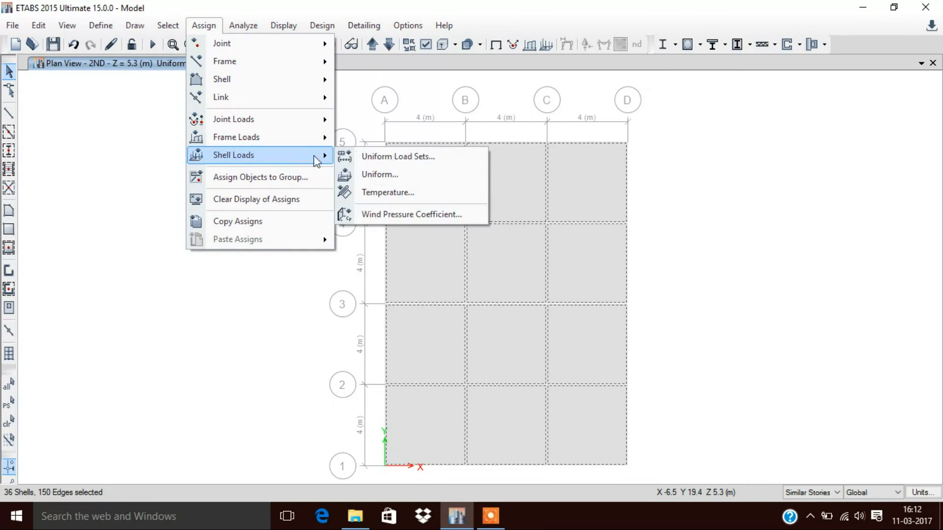
pyautogui.click(382, 173)
pyautogui.click(388, 265)
pyautogui.doubleClick(388, 265)
pyautogui.write('1.2')
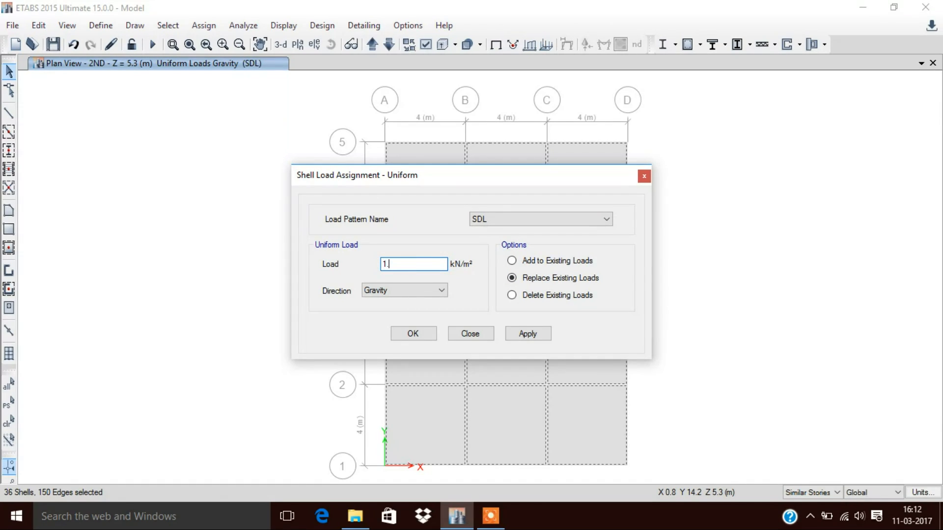
pyautogui.click(425, 334)
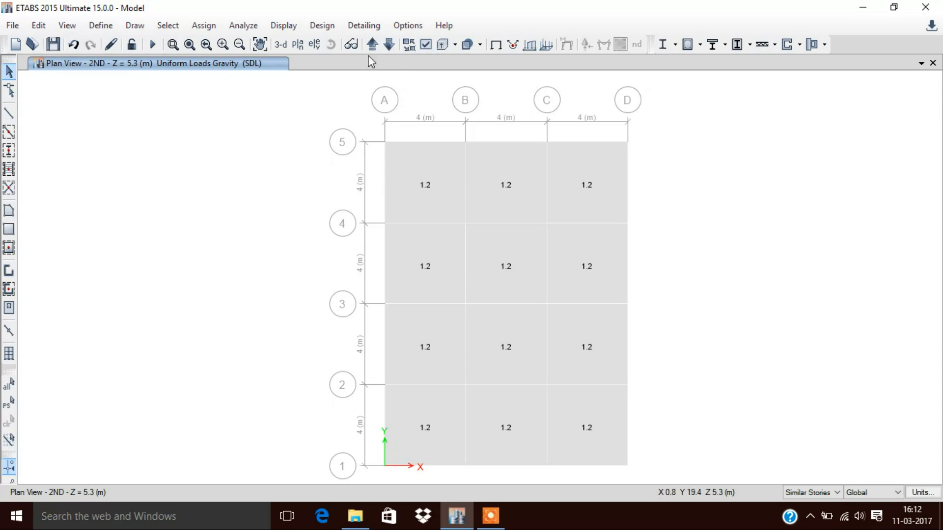
pyautogui.click(280, 44)
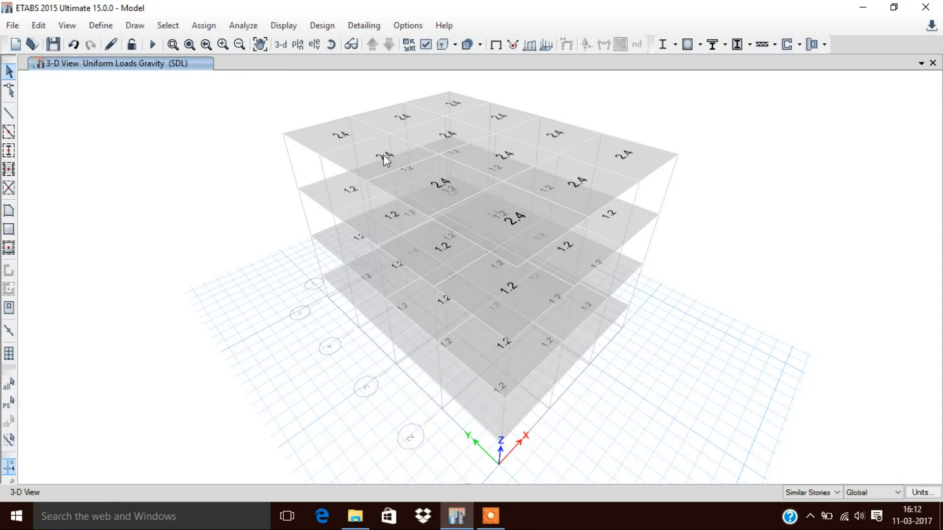